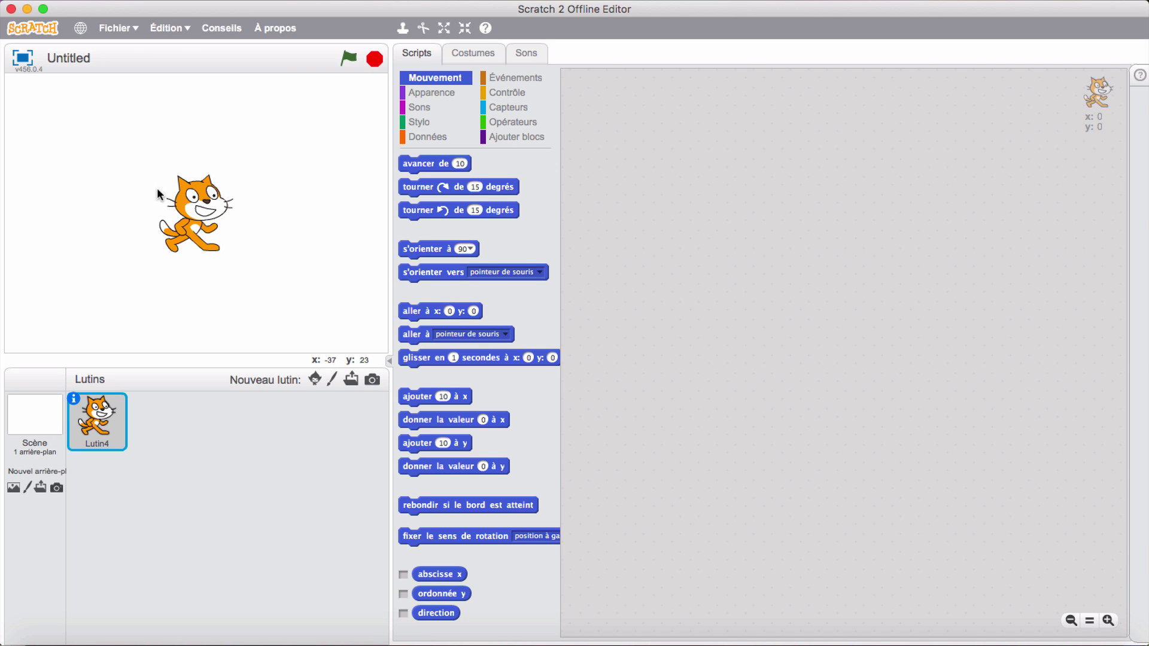
Delete the default cat sprite from the project
{"action": "left_click_drag", "start_coordinate": [197, 213], "coordinate": [218, 189]}
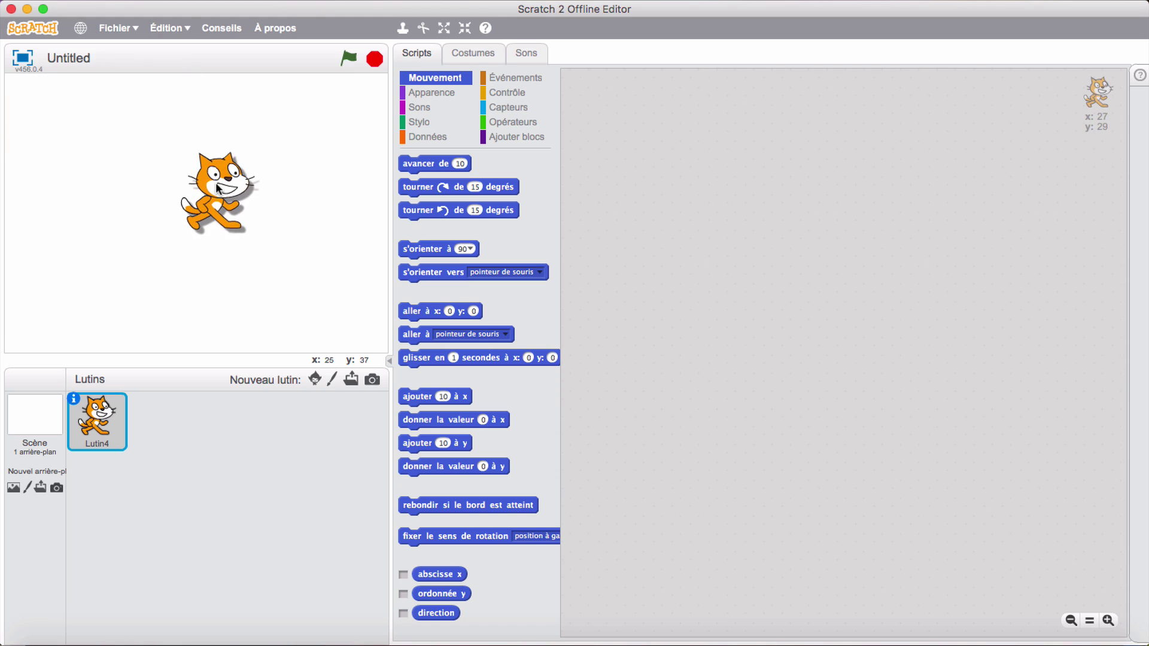
{"action": "right_click", "coordinate": [105, 427]}
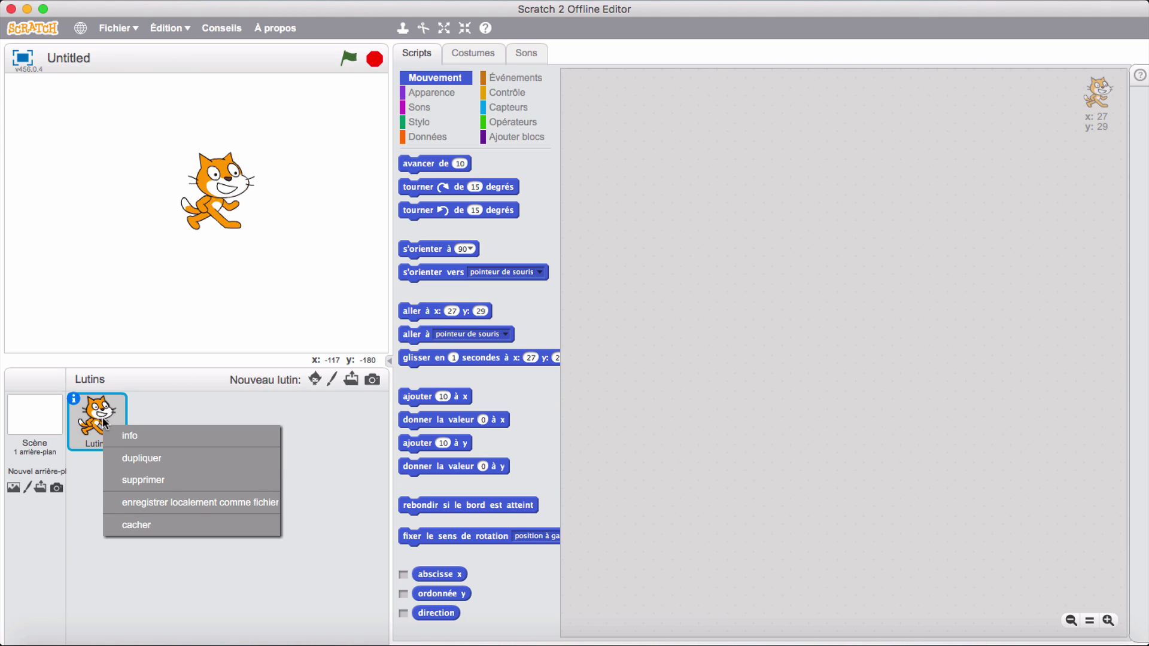
{"action": "left_click", "coordinate": [158, 479]}
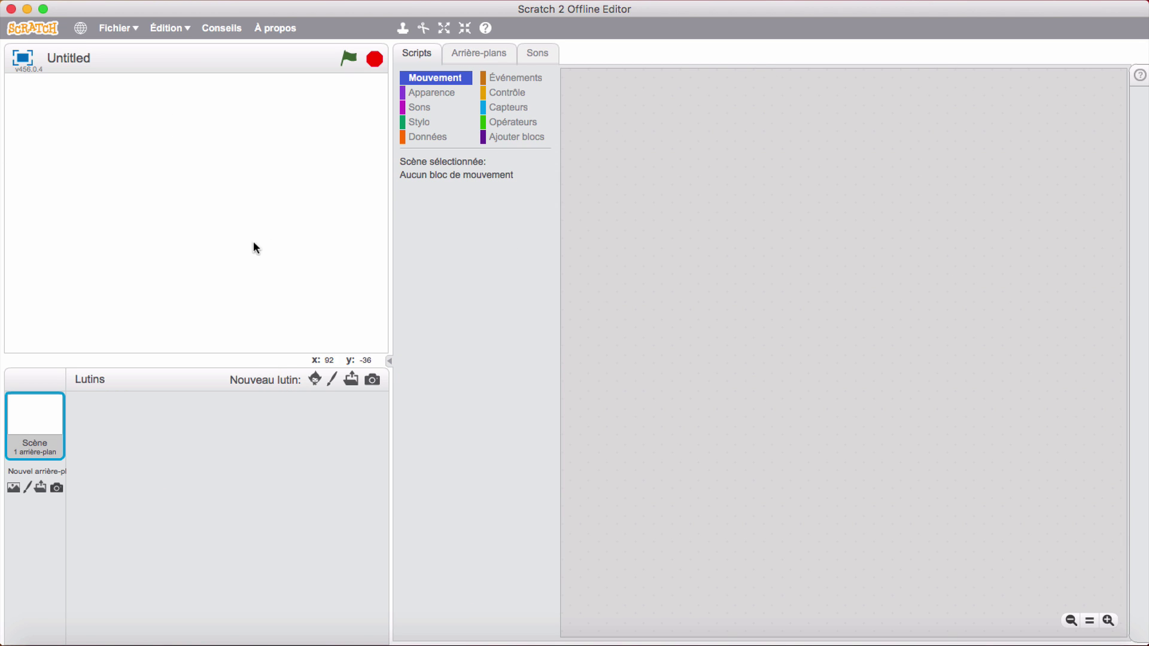
{"action": "left_click", "coordinate": [486, 54]}
{"action": "left_click", "coordinate": [527, 53]}
{"action": "left_click", "coordinate": [416, 54]}
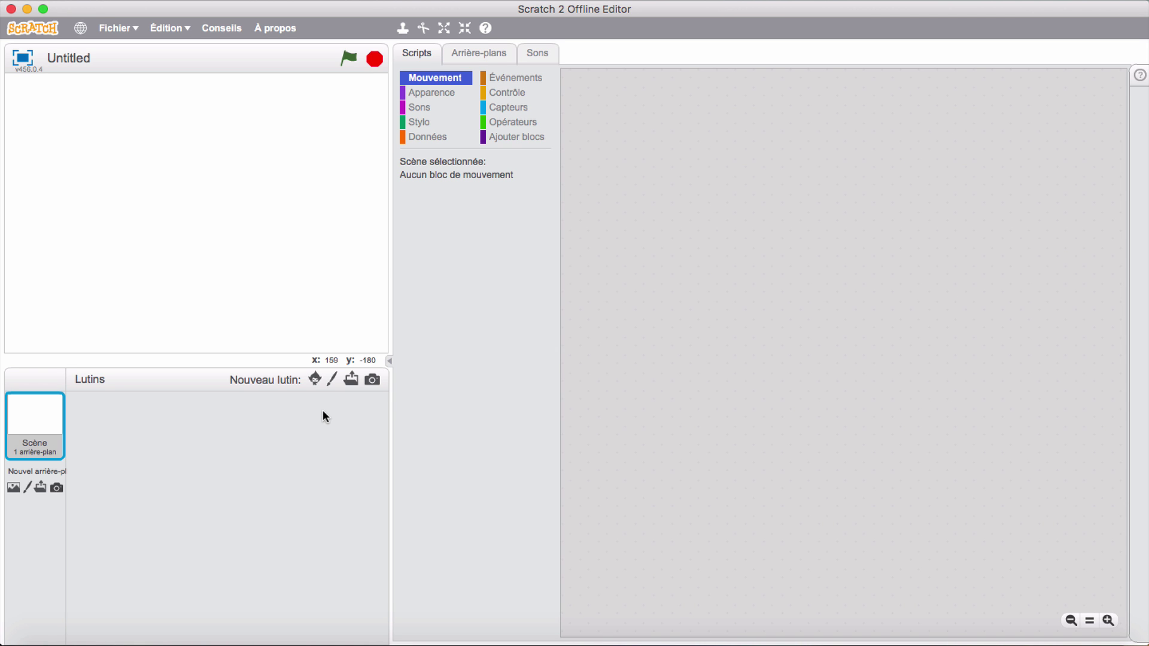
Create a new hand-drawn sprite and set its brush to black with the thinnest line width
{"action": "left_click", "coordinate": [330, 379]}
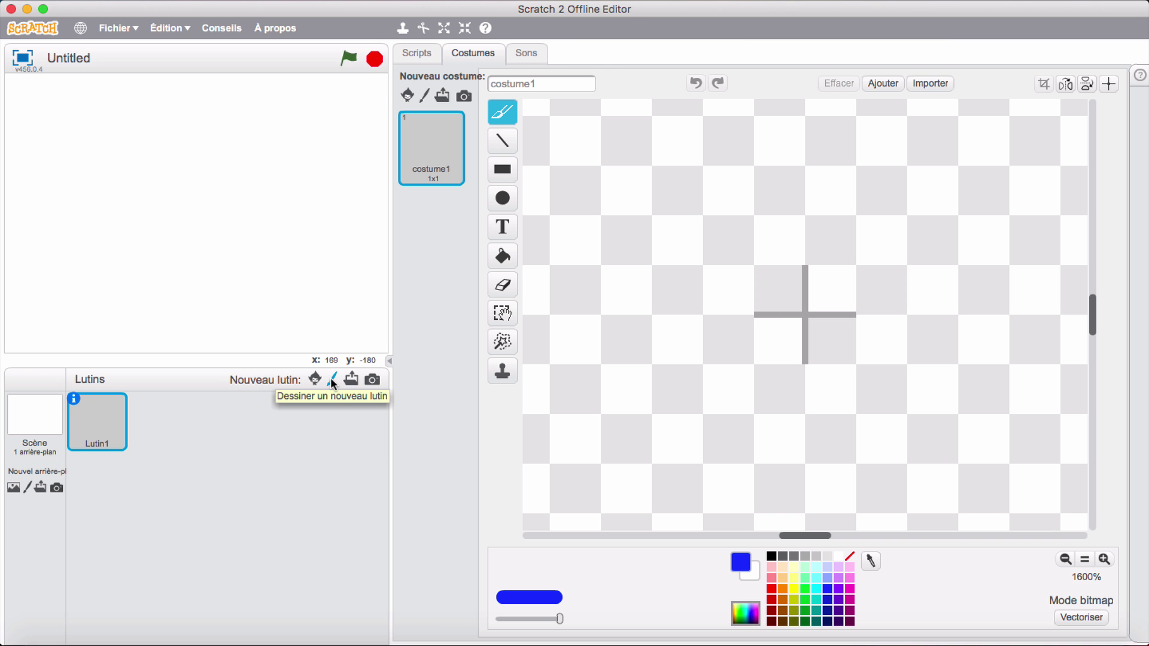
{"action": "left_click", "coordinate": [1065, 560]}
{"action": "left_click", "coordinate": [1065, 560]}
{"action": "left_click", "coordinate": [1065, 560]}
{"action": "left_click", "coordinate": [1065, 560]}
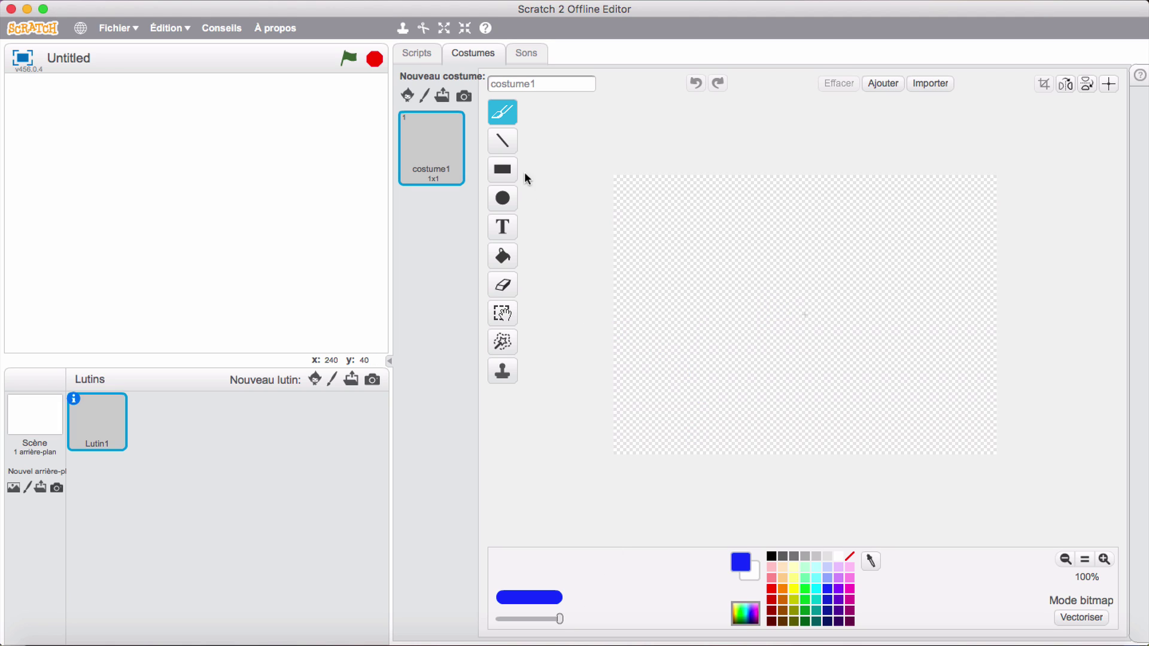
{"action": "left_click", "coordinate": [772, 558]}
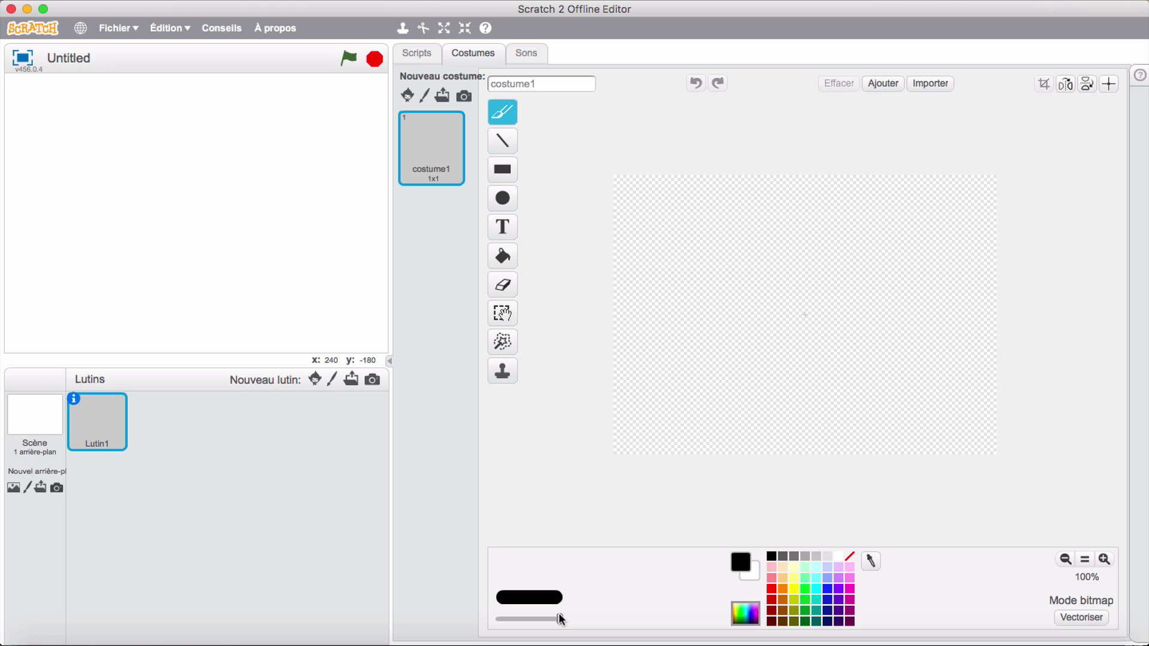
{"action": "left_click_drag", "start_coordinate": [559, 617], "coordinate": [489, 617]}
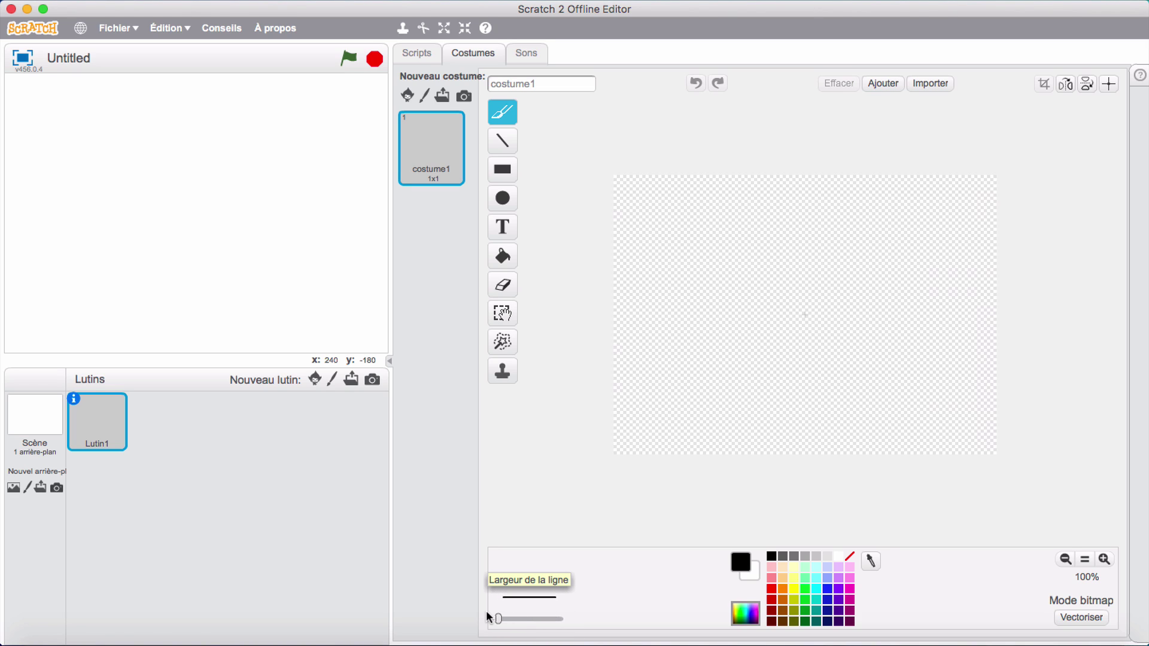
{"action": "left_click", "coordinate": [1104, 560]}
{"action": "left_click", "coordinate": [1104, 560]}
{"action": "left_click", "coordinate": [1104, 560]}
{"action": "left_click", "coordinate": [1104, 560]}
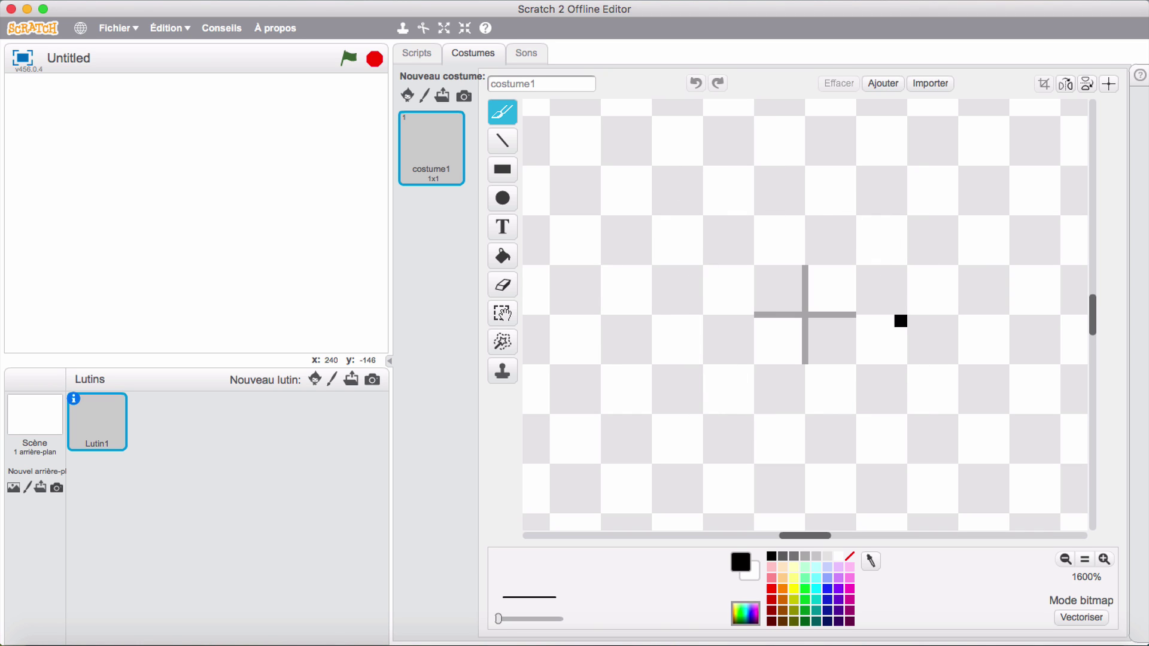
Paint a horizontal row of black pixels, 8 wide and 1 high, along the upper edge of the costume's centre cross
{"action": "left_click", "coordinate": [760, 272]}
{"action": "left_click", "coordinate": [773, 272]}
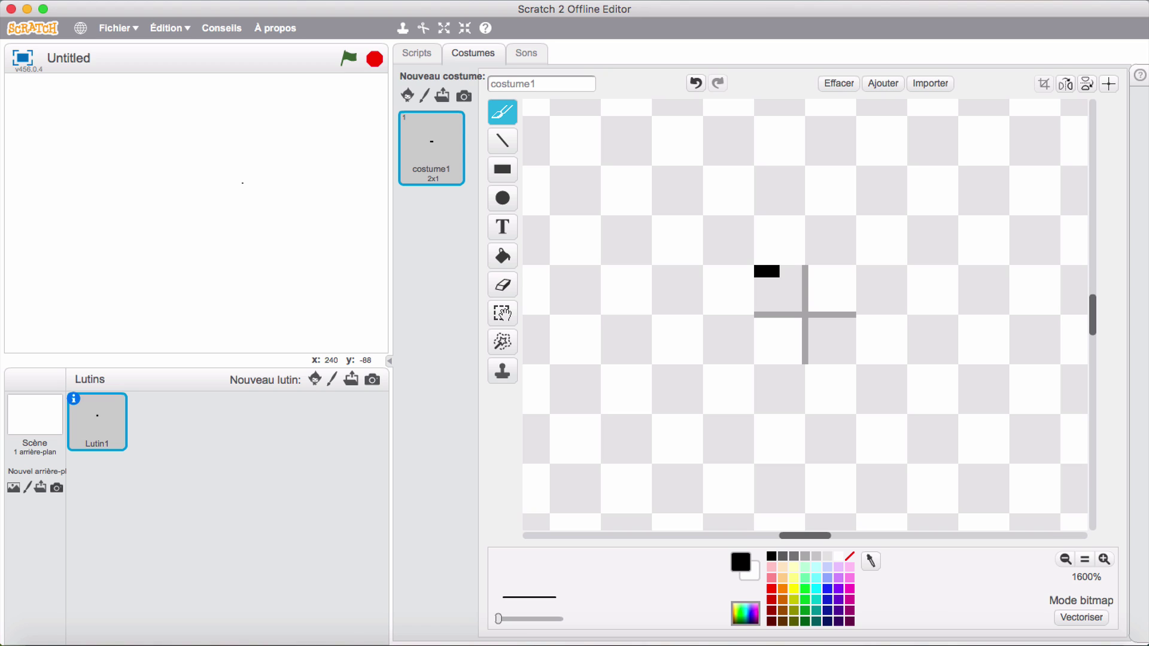
{"action": "left_click", "coordinate": [785, 271]}
{"action": "left_click", "coordinate": [798, 271]}
{"action": "left_click", "coordinate": [811, 271]}
{"action": "left_click", "coordinate": [823, 272]}
{"action": "left_click", "coordinate": [850, 271]}
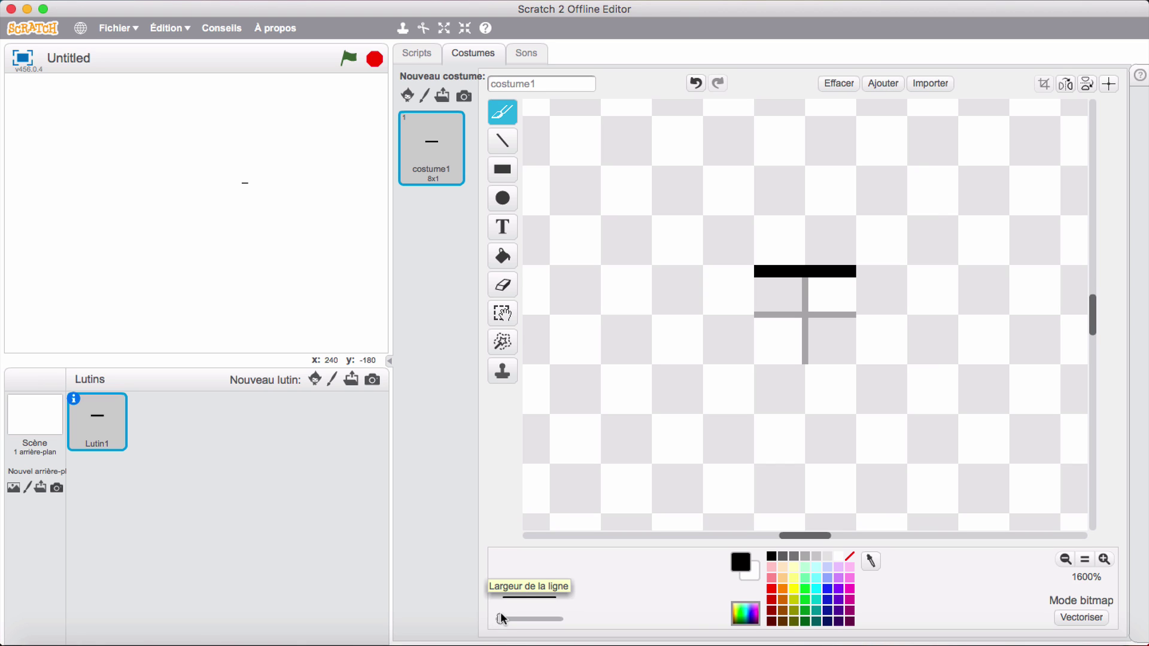
Widen the brush slightly, fill the area below the row into a black 8x8 square, and check the costume's centre
{"action": "left_click_drag", "start_coordinate": [505, 616], "coordinate": [509, 619]}
{"action": "mouse_move", "coordinate": [767, 277]}
{"action": "left_mouse_down"}
{"action": "mouse_move", "coordinate": [767, 291]}
{"action": "mouse_move", "coordinate": [844, 290]}
{"action": "mouse_move", "coordinate": [844, 316]}
{"action": "mouse_move", "coordinate": [761, 316]}
{"action": "mouse_move", "coordinate": [780, 346]}
{"action": "mouse_move", "coordinate": [766, 346]}
{"action": "mouse_move", "coordinate": [792, 333]}
{"action": "mouse_move", "coordinate": [843, 339]}
{"action": "mouse_move", "coordinate": [844, 358]}
{"action": "mouse_move", "coordinate": [760, 358]}
{"action": "left_mouse_up"}
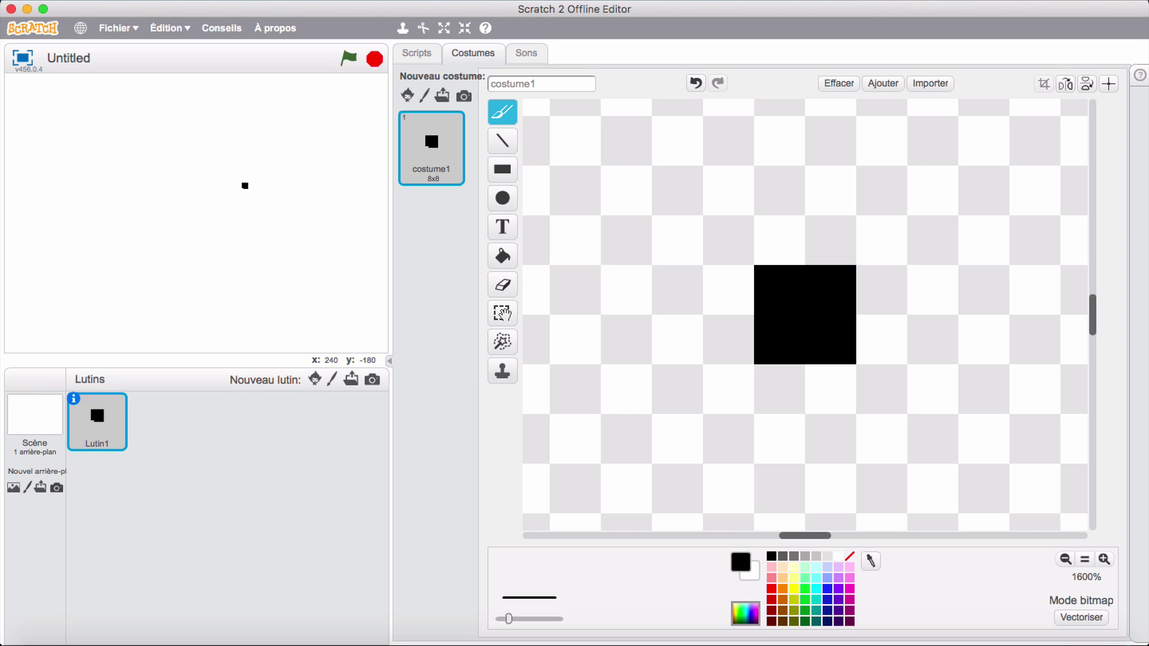
{"action": "left_click", "coordinate": [1108, 84]}
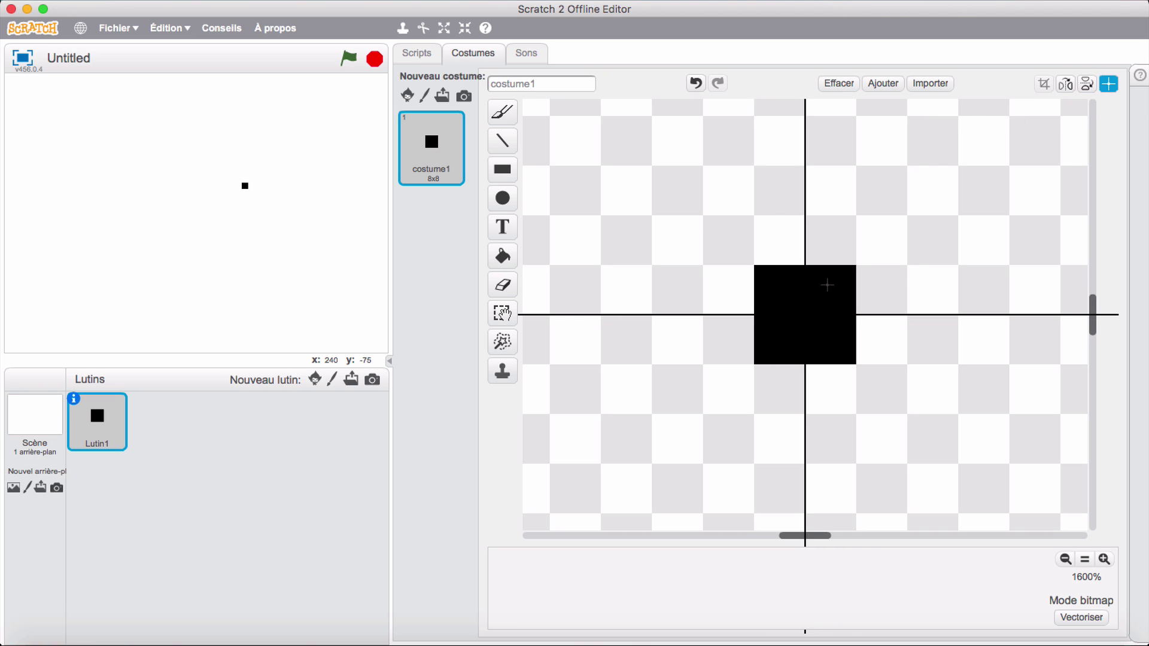
{"action": "left_click", "coordinate": [1108, 83]}
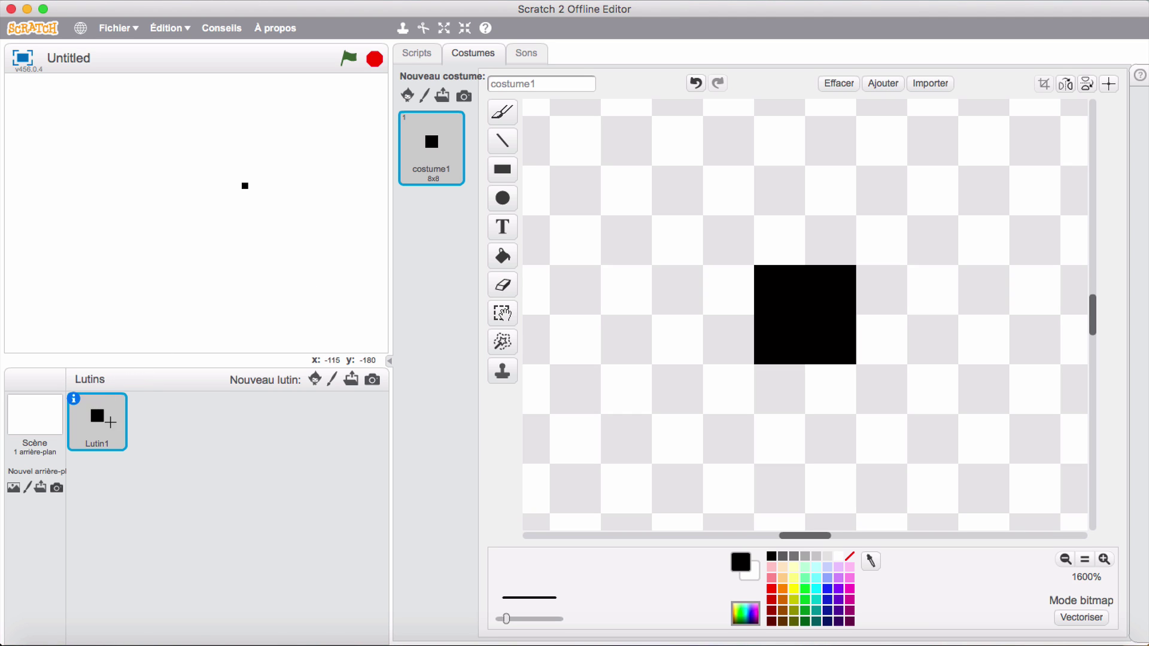
Duplicate the black square sprite
{"action": "right_click", "coordinate": [95, 421]}
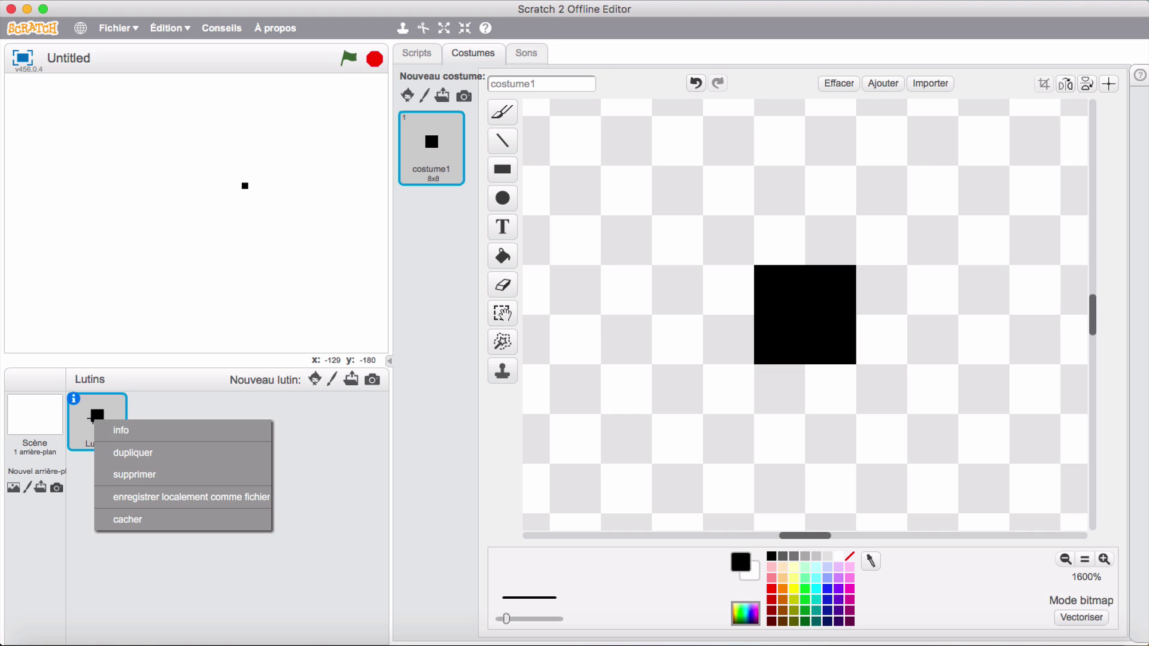
{"action": "left_click", "coordinate": [112, 453]}
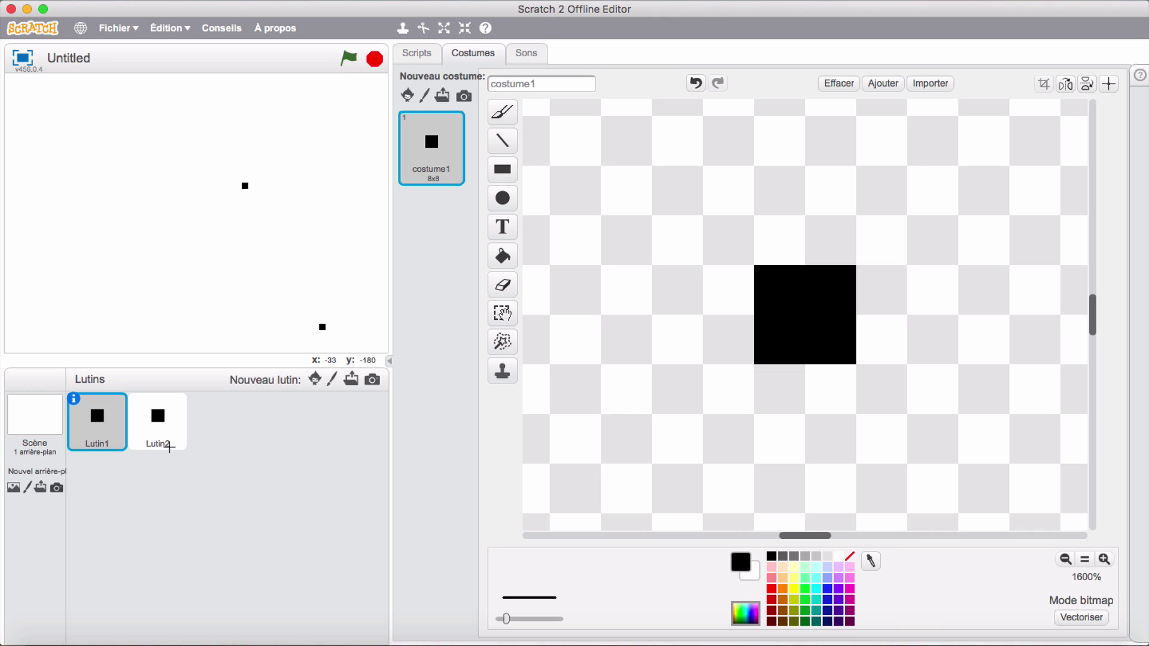
{"action": "left_click", "coordinate": [157, 431]}
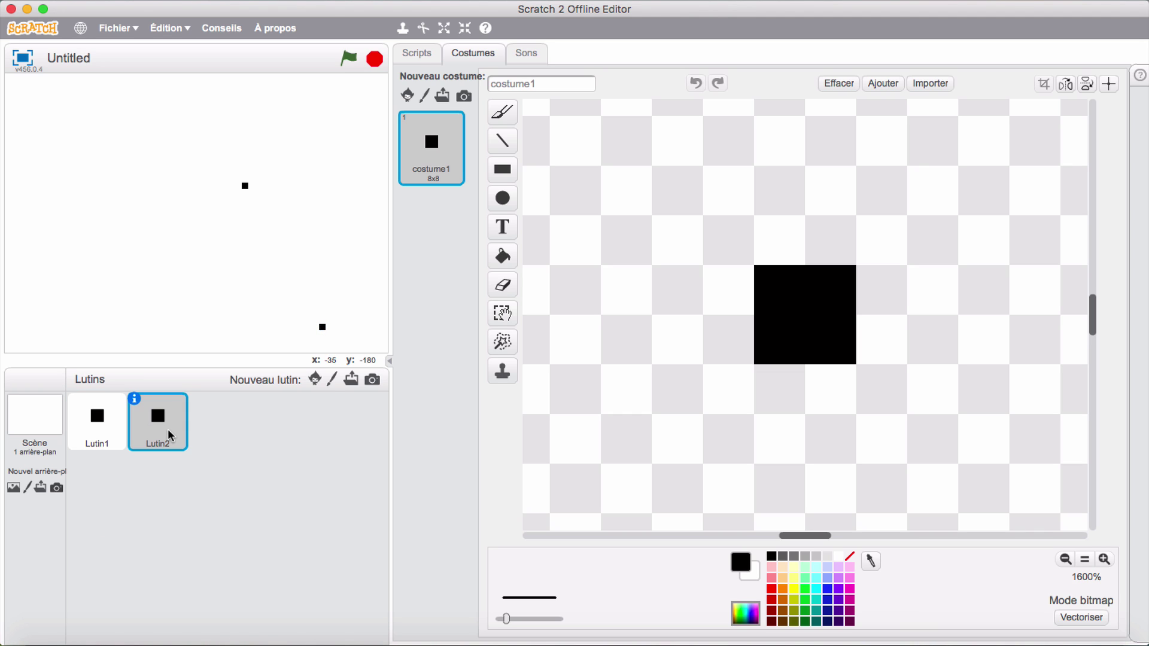
{"action": "left_click", "coordinate": [106, 425]}
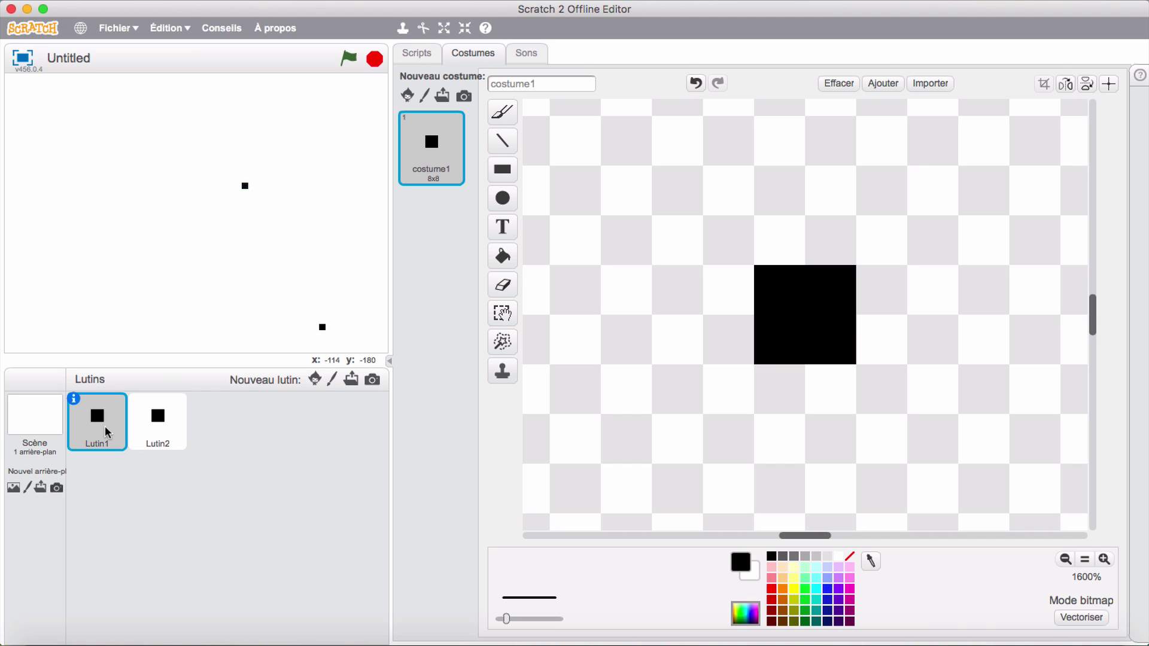
{"action": "left_click", "coordinate": [156, 425]}
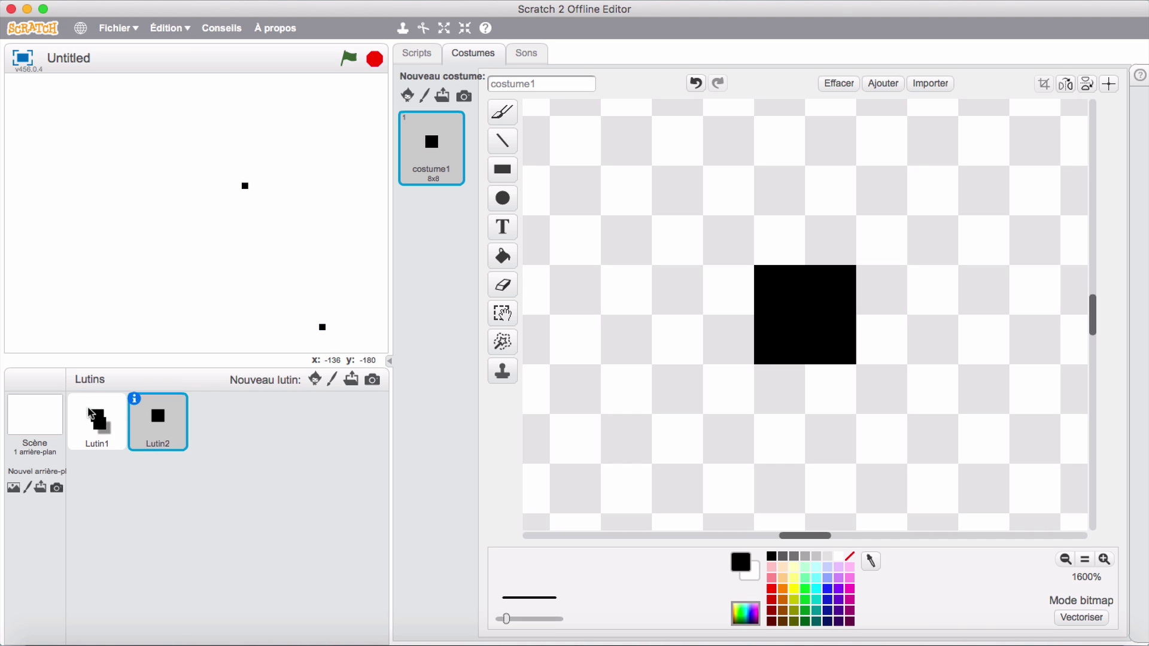
Rename the original black square sprite as Snake
{"action": "left_click", "coordinate": [96, 423]}
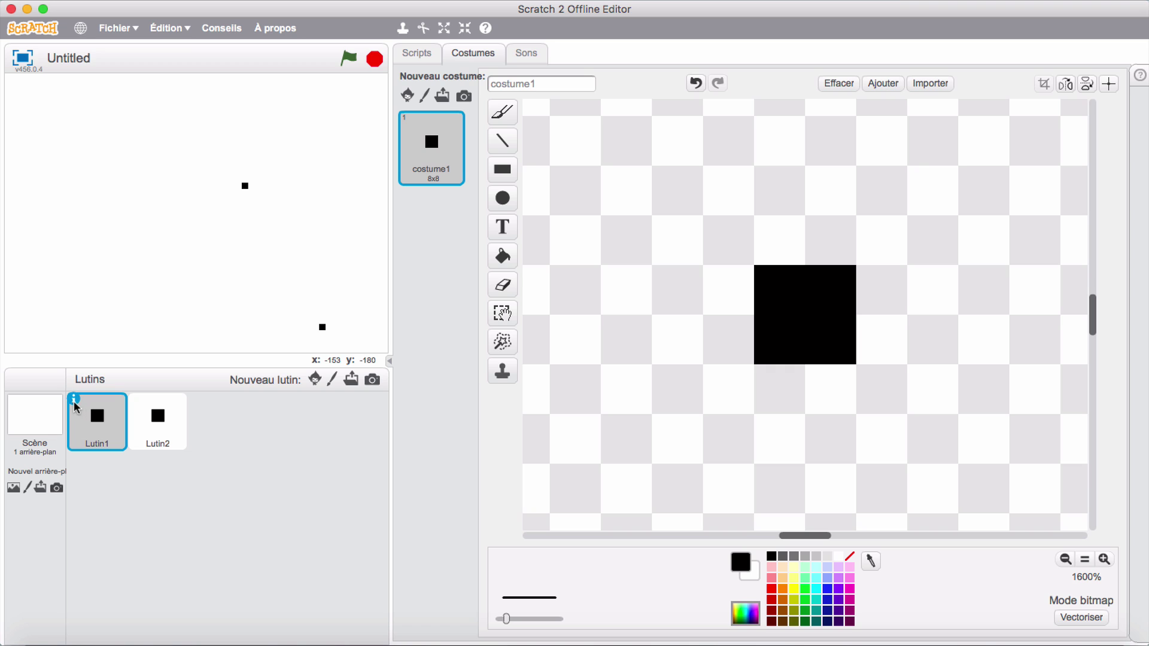
{"action": "left_click", "coordinate": [74, 399]}
{"action": "left_click_drag", "start_coordinate": [223, 403], "coordinate": [170, 407]}
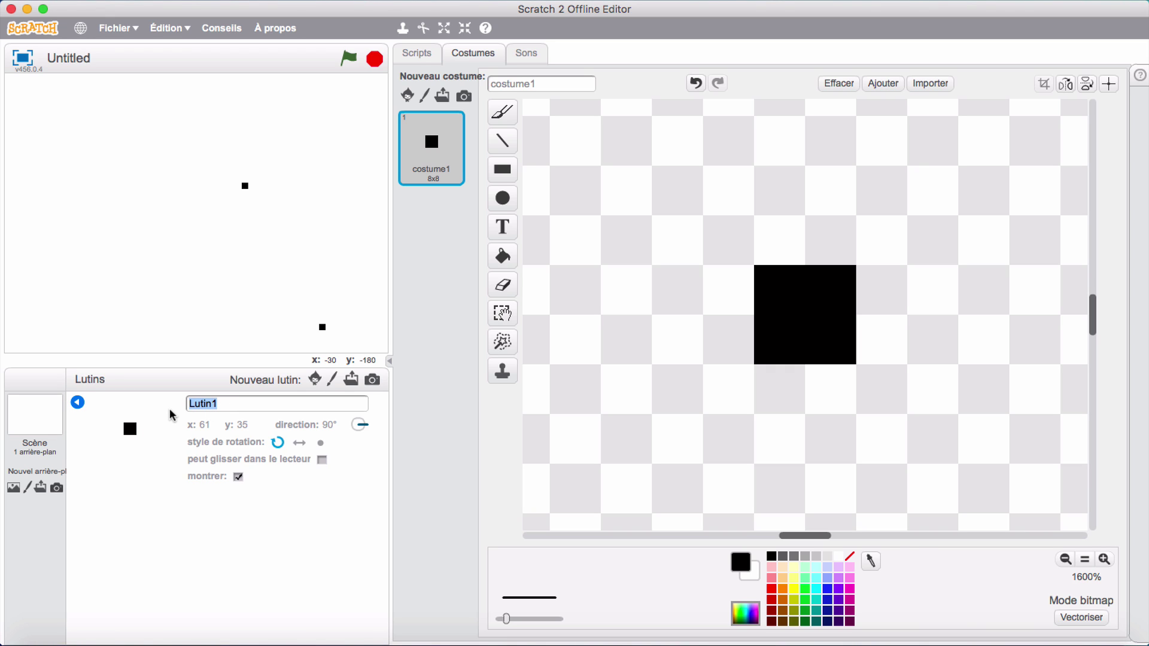
{"action": "type", "text": "Snake"}
{"action": "left_click", "coordinate": [77, 403]}
Rename the duplicated square sprite as Head
{"action": "left_click", "coordinate": [142, 419]}
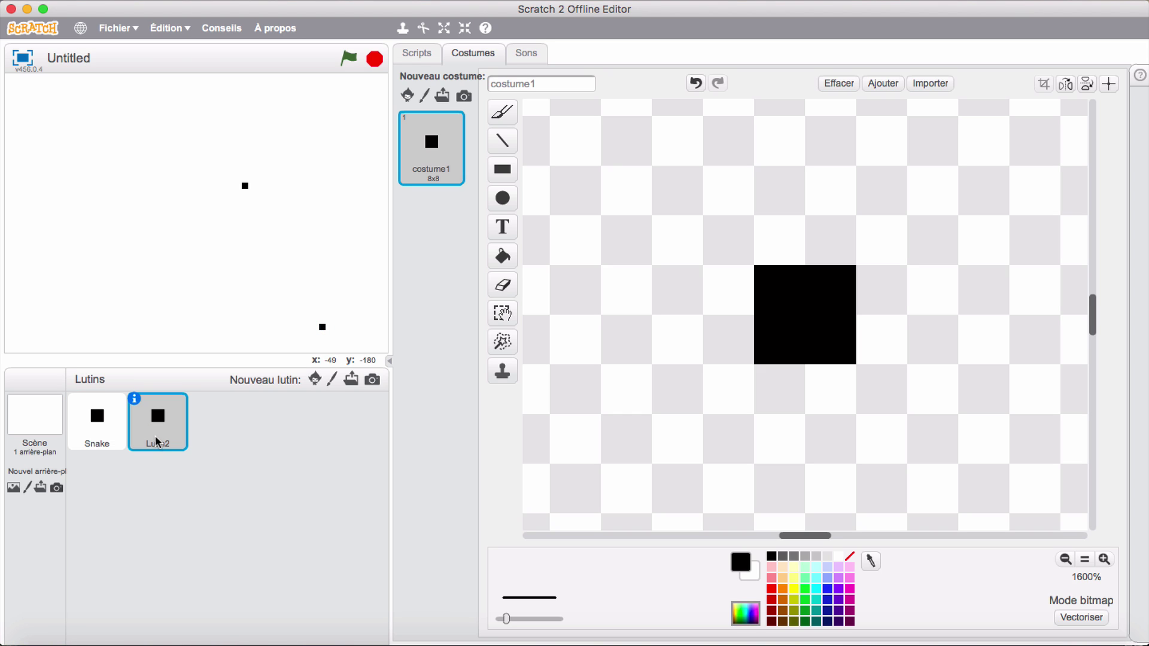
{"action": "left_click", "coordinate": [135, 399]}
{"action": "left_click_drag", "start_coordinate": [217, 403], "coordinate": [180, 406]}
{"action": "type", "text": "Head"}
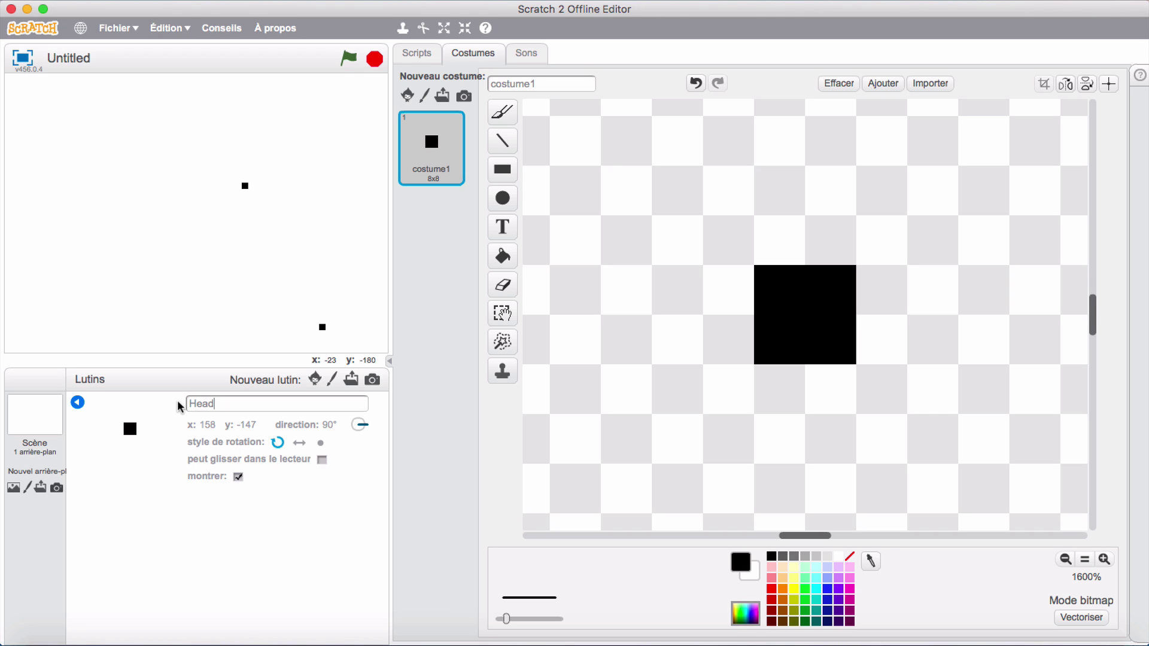
{"action": "left_click", "coordinate": [78, 402]}
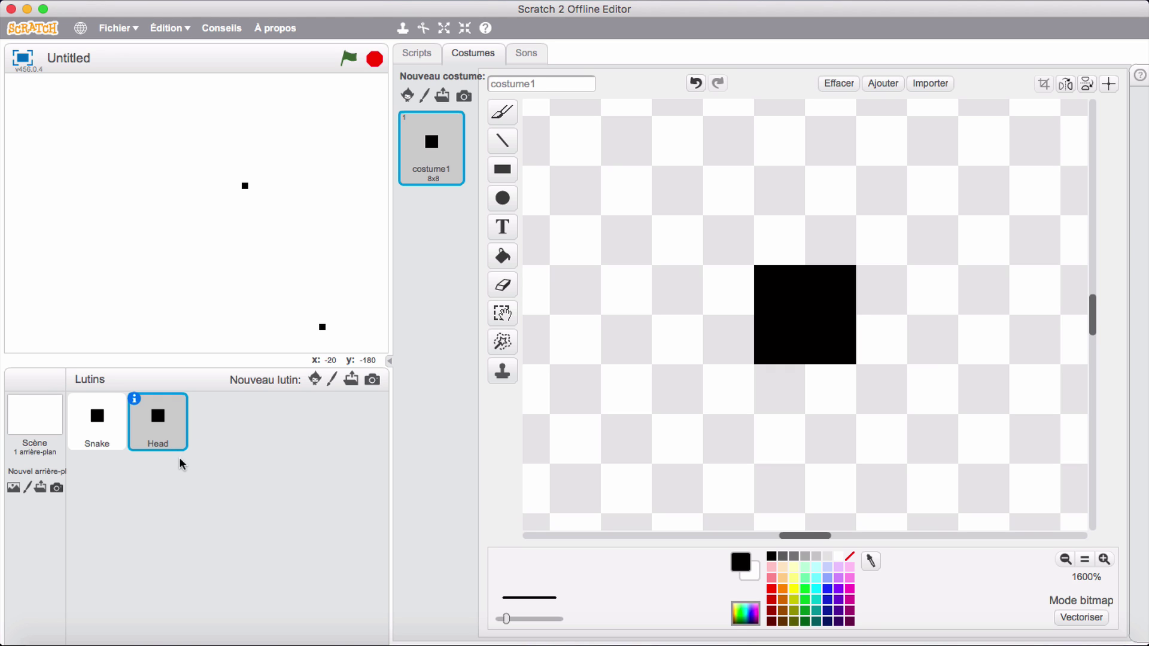
{"action": "left_click", "coordinate": [89, 421]}
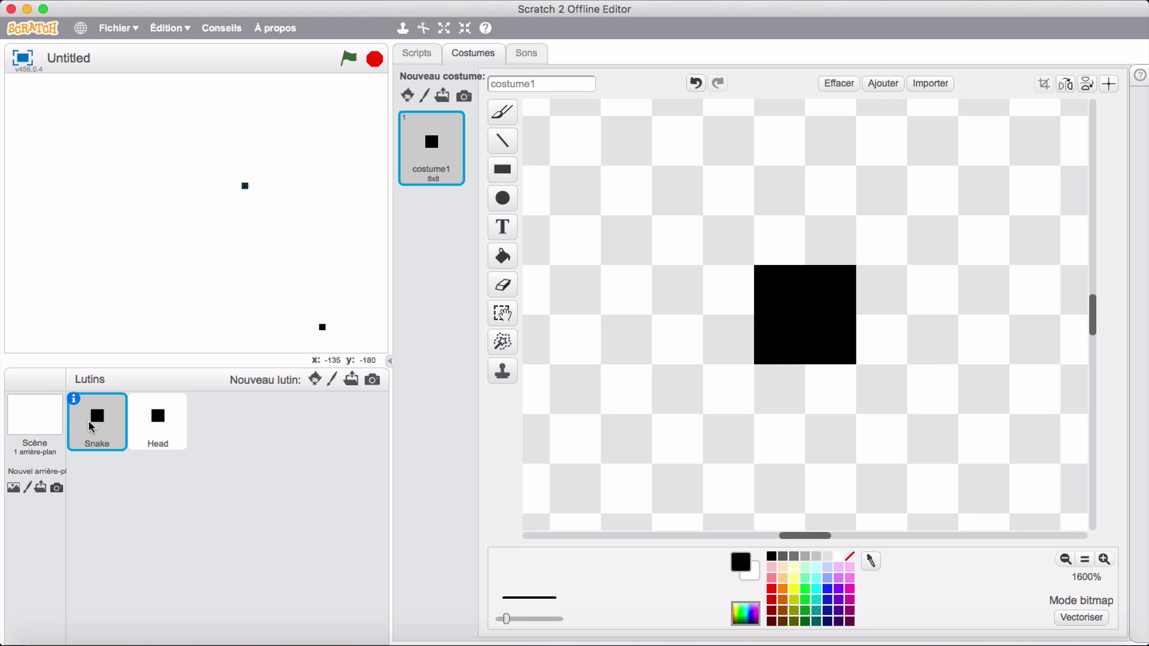
{"action": "left_click", "coordinate": [160, 417]}
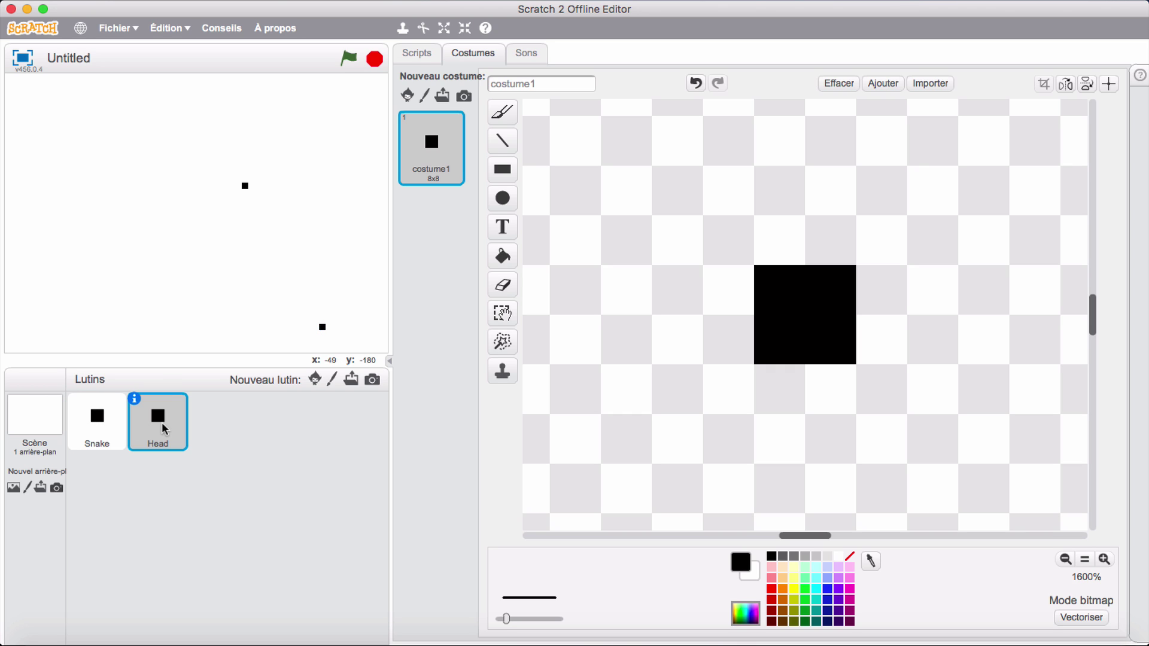
{"action": "left_click", "coordinate": [100, 421]}
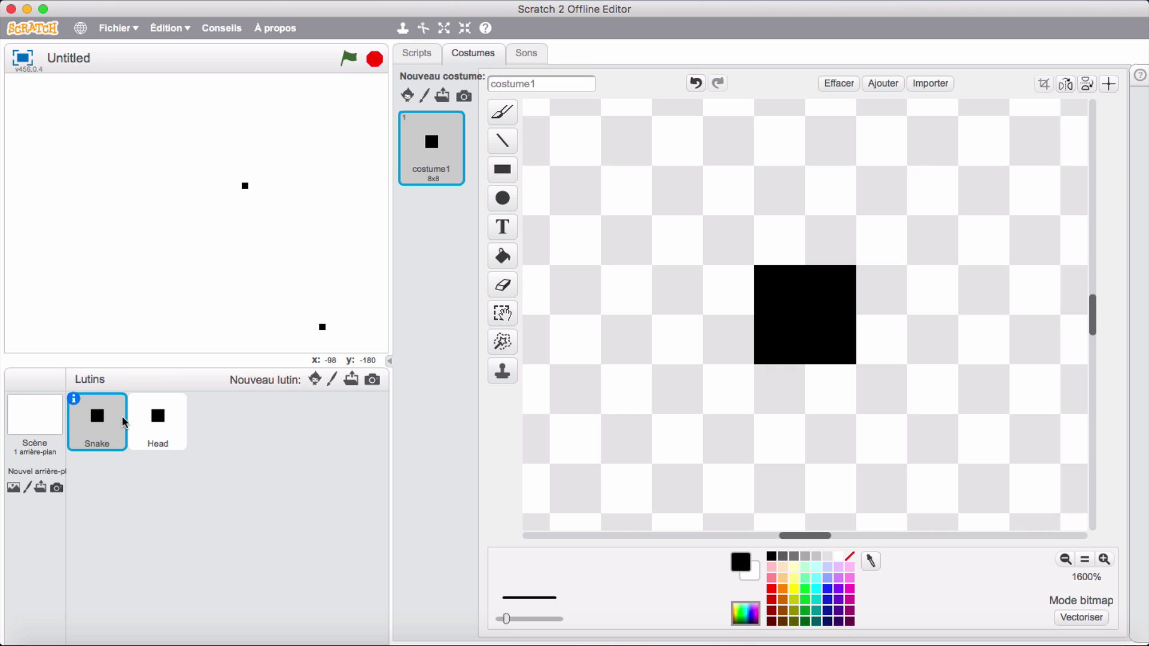
Fill the Head sprite's black square with solid red
{"action": "left_click", "coordinate": [159, 419]}
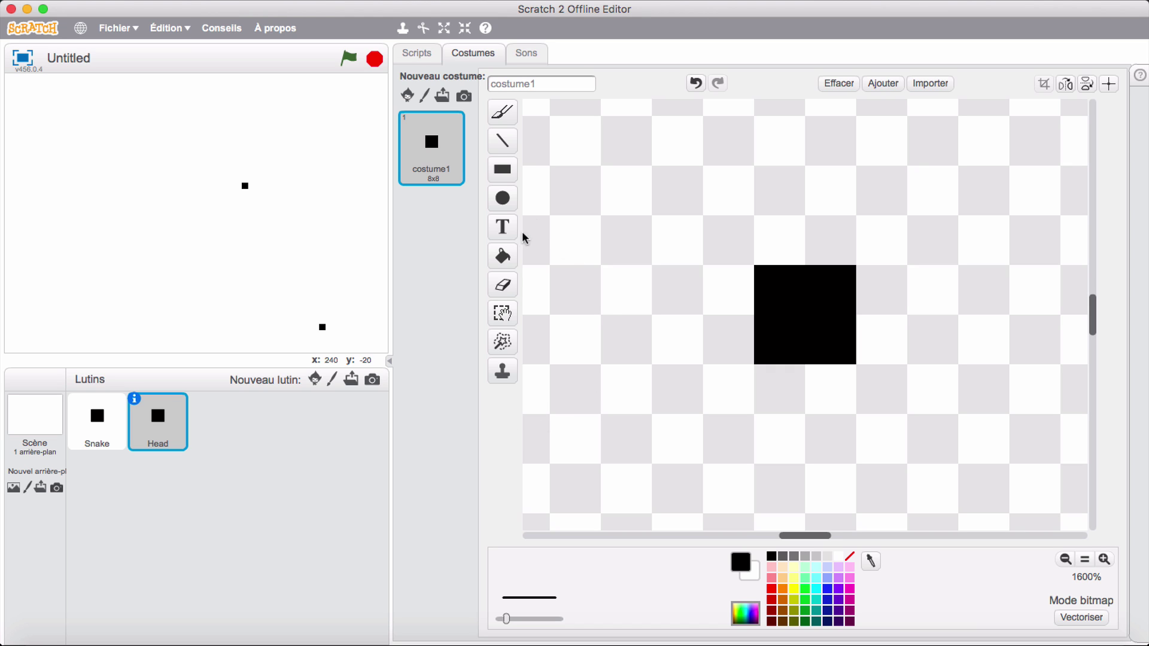
{"action": "left_click", "coordinate": [502, 257]}
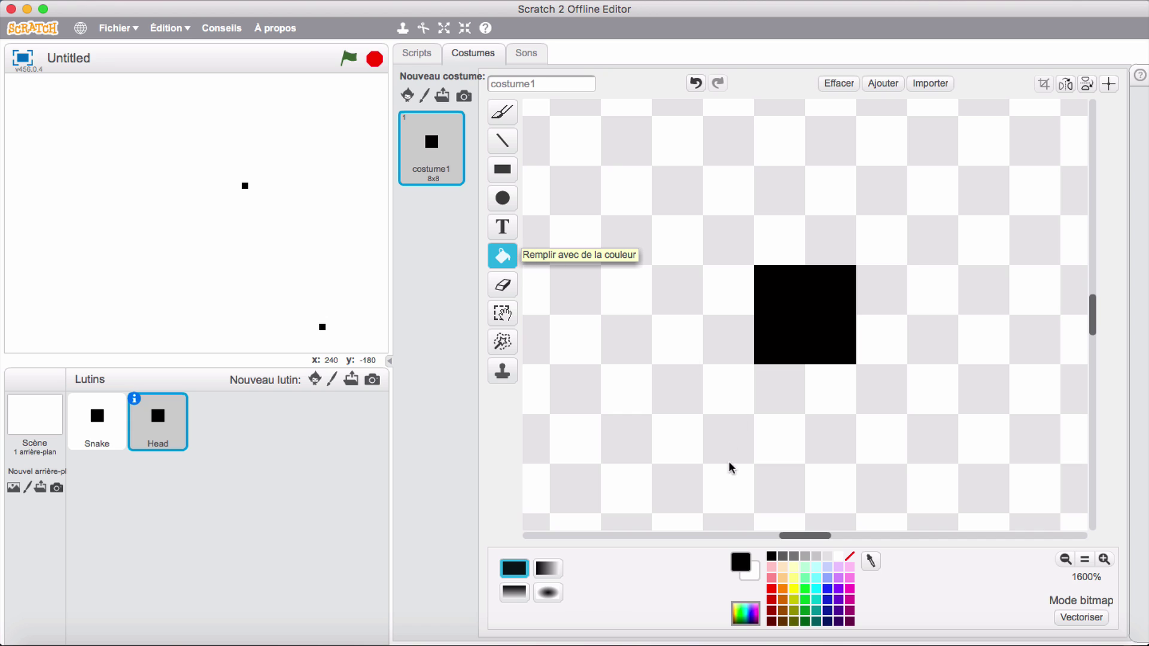
{"action": "left_click", "coordinate": [772, 590]}
{"action": "left_click", "coordinate": [809, 318]}
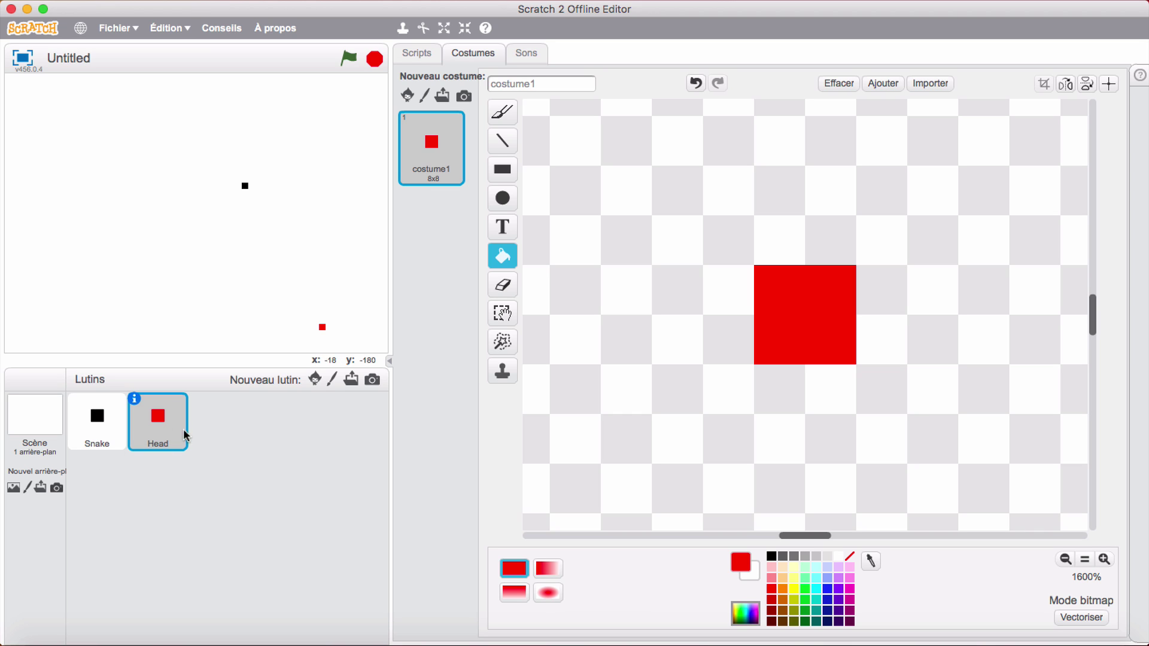
Create another hand-drawn sprite and paint a round blue dot about 19 pixels wide at its centre with a thick brush
{"action": "left_click", "coordinate": [332, 381]}
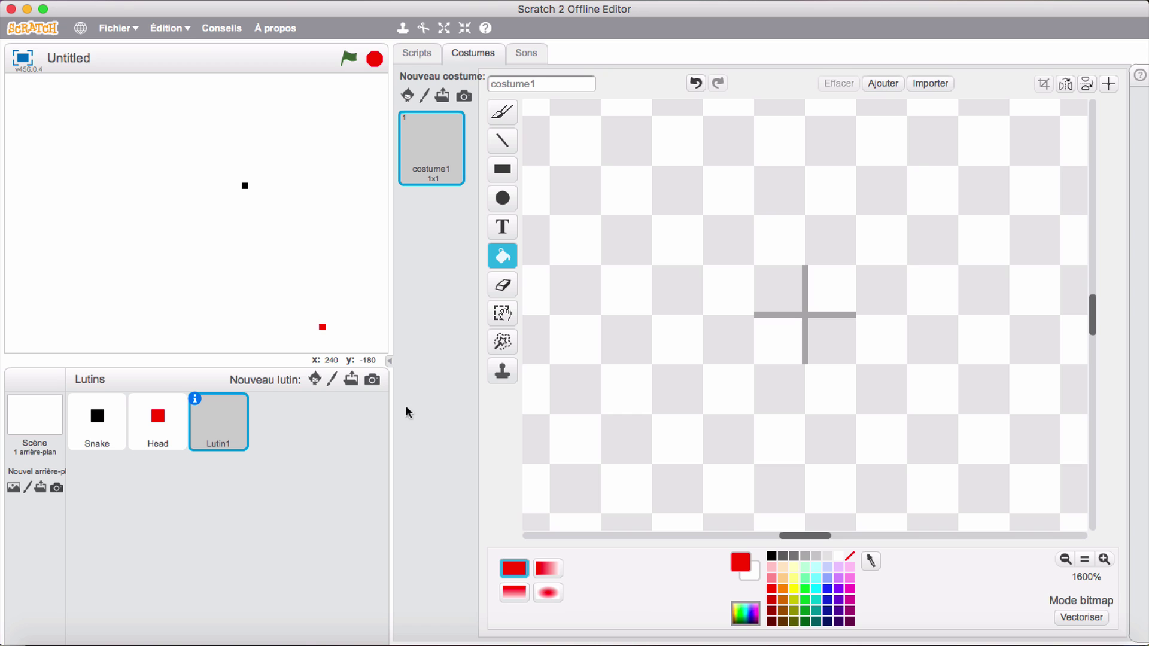
{"action": "left_click", "coordinate": [828, 589]}
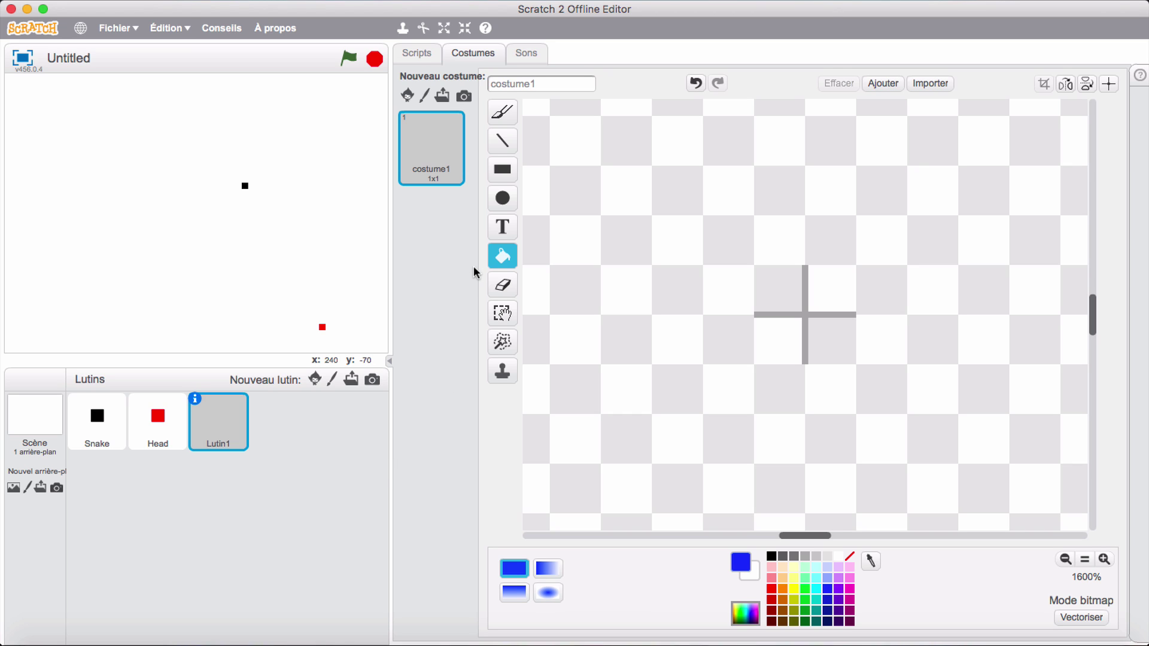
{"action": "left_click", "coordinate": [502, 112]}
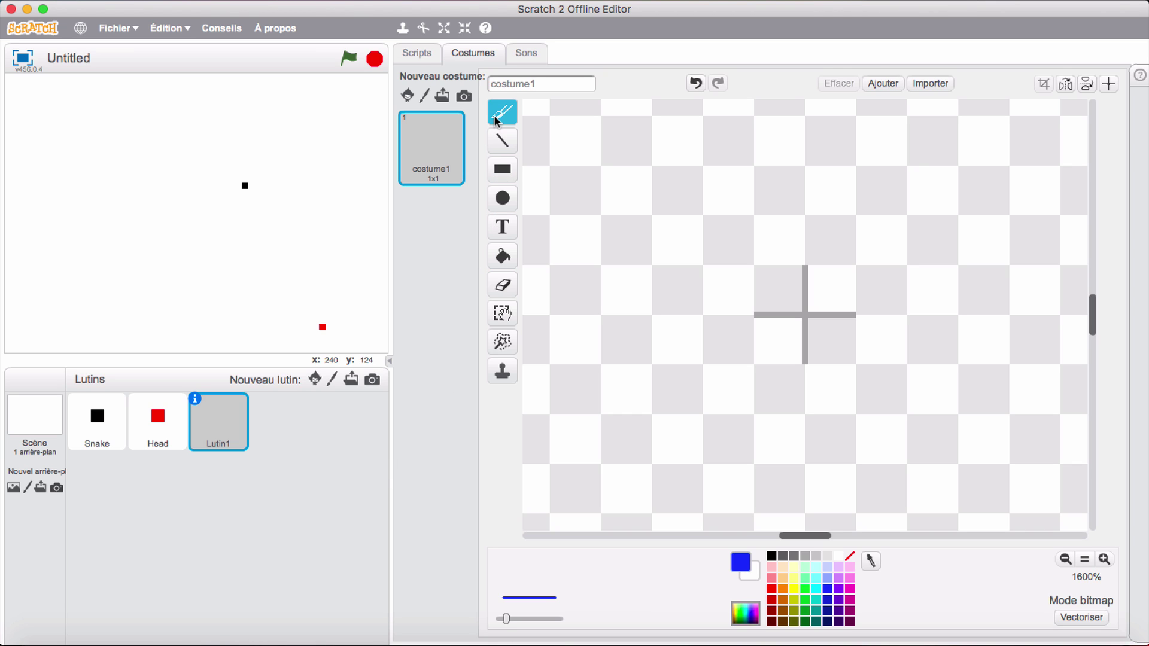
{"action": "left_click", "coordinate": [550, 620]}
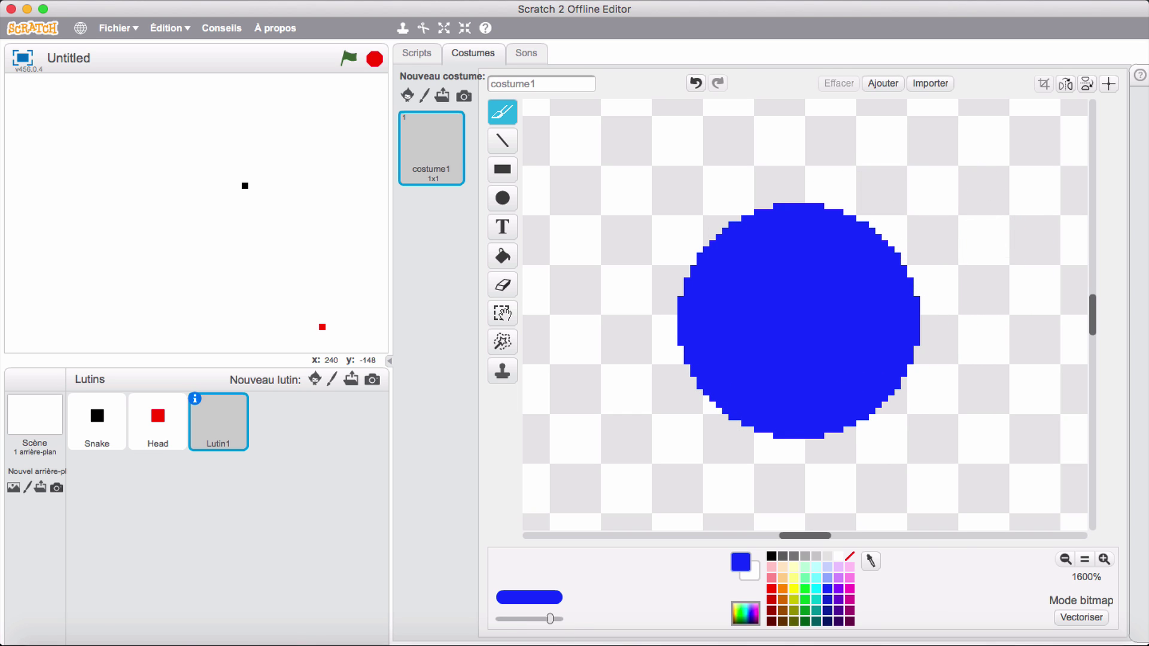
{"action": "left_click", "coordinate": [811, 308]}
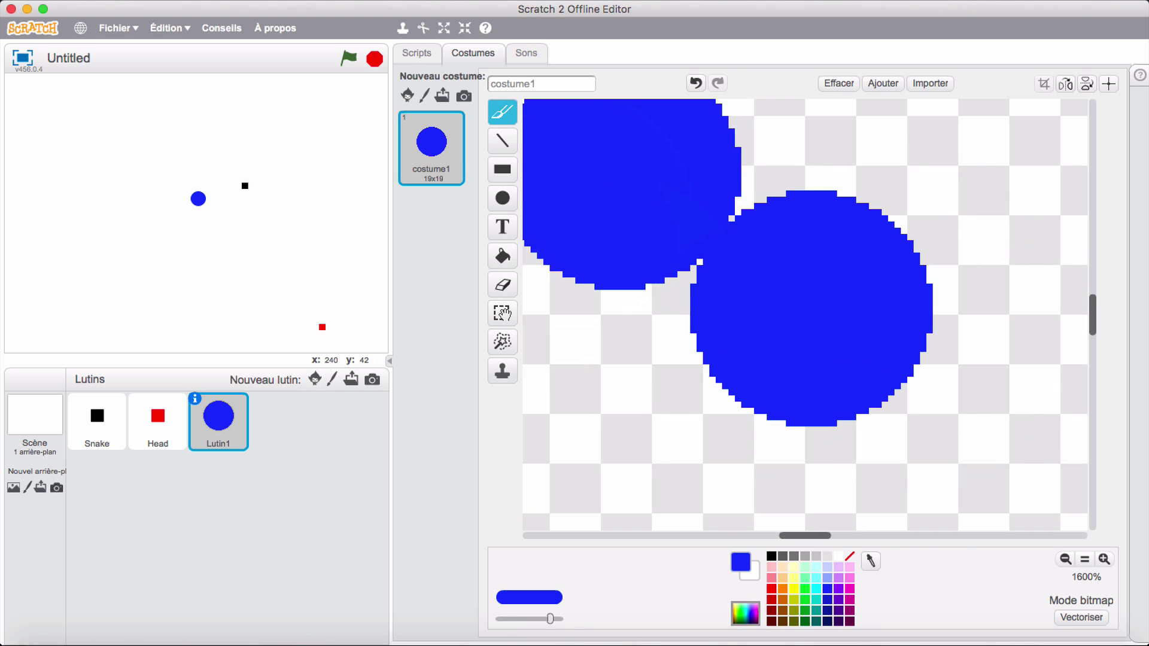
Set the costume centre of the blue dot sprite to the middle of the circle
{"action": "left_click", "coordinate": [1109, 83]}
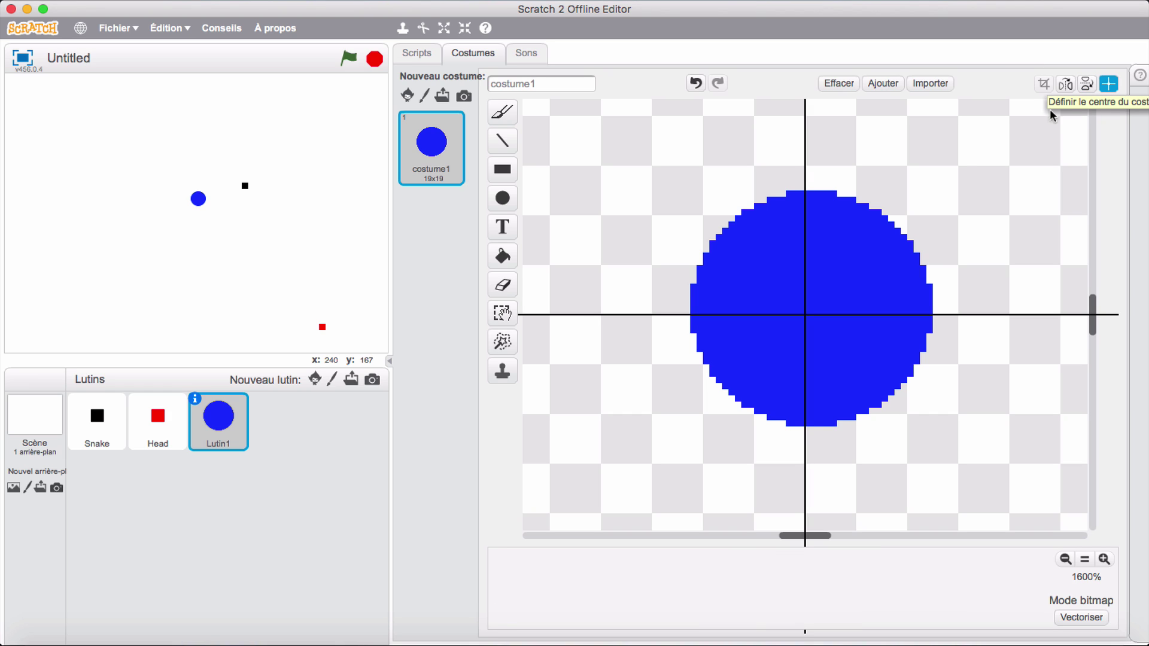
{"action": "left_click", "coordinate": [814, 311]}
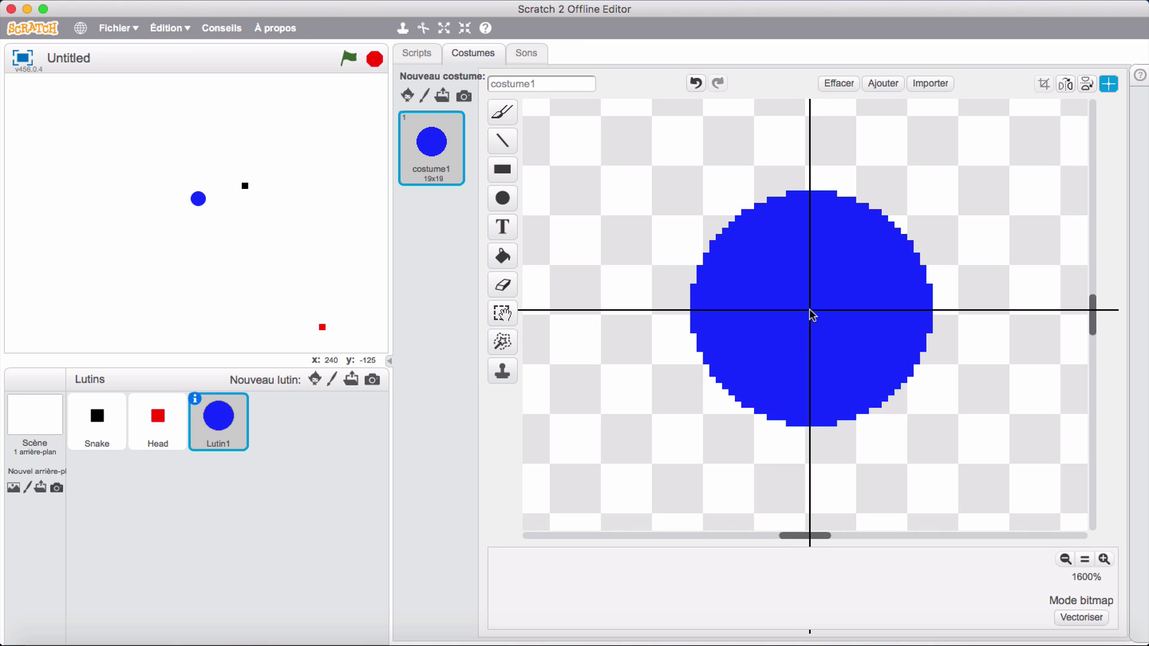
{"action": "left_click", "coordinate": [810, 312]}
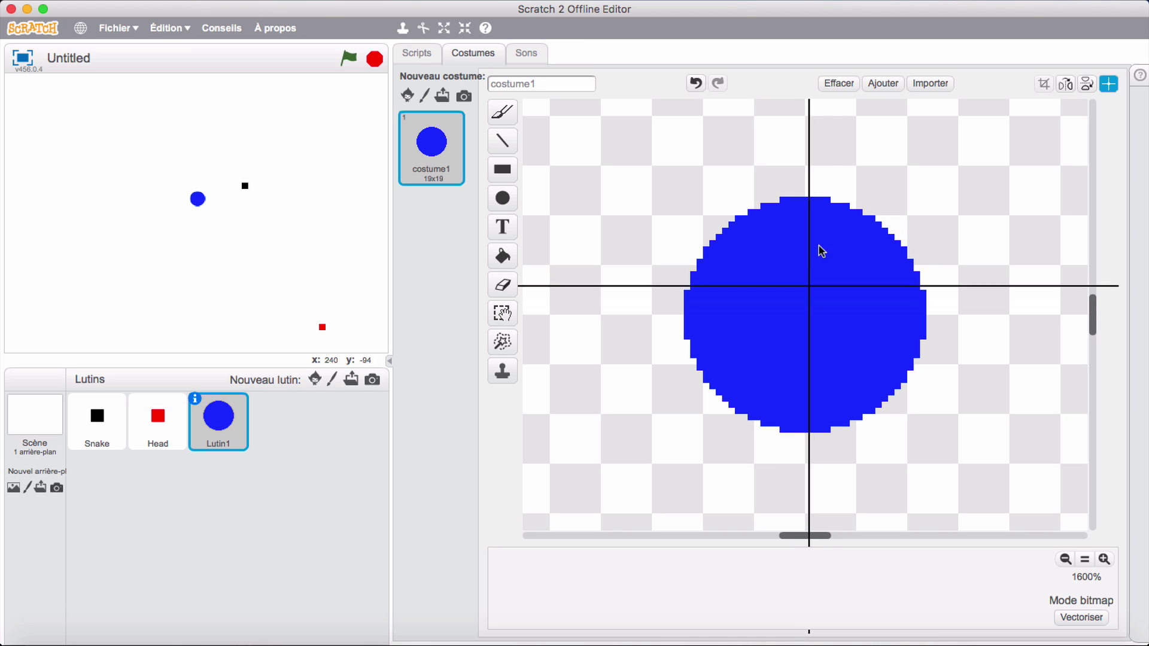
{"action": "left_click", "coordinate": [1109, 84]}
{"action": "left_click", "coordinate": [1109, 84]}
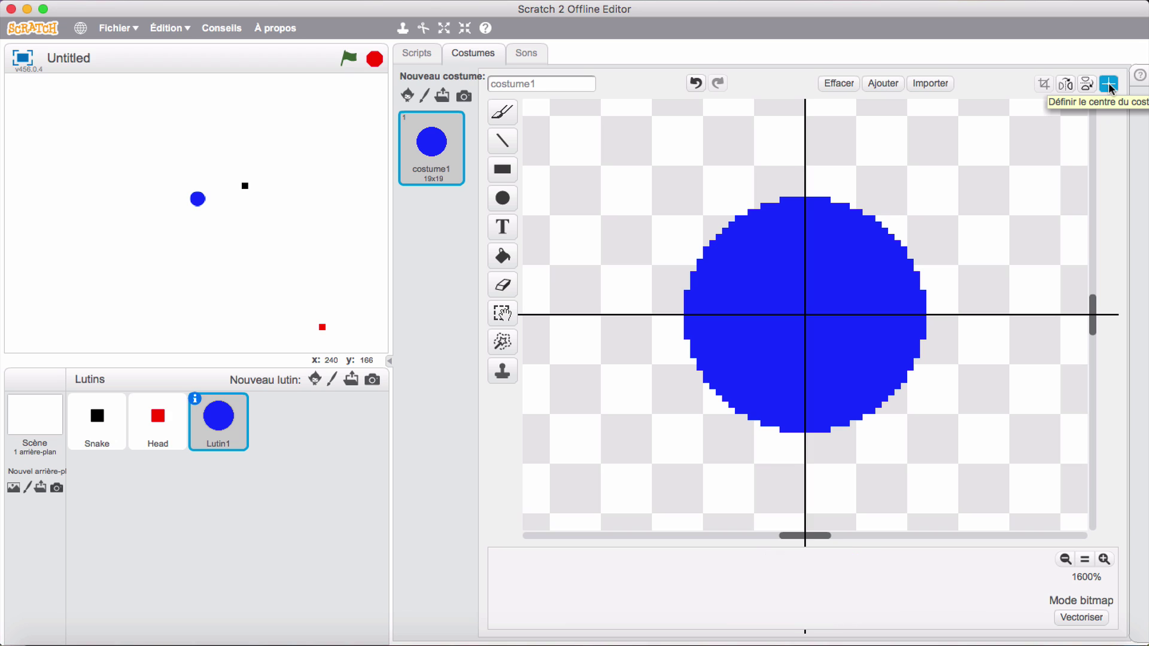
{"action": "key", "text": "Escape"}
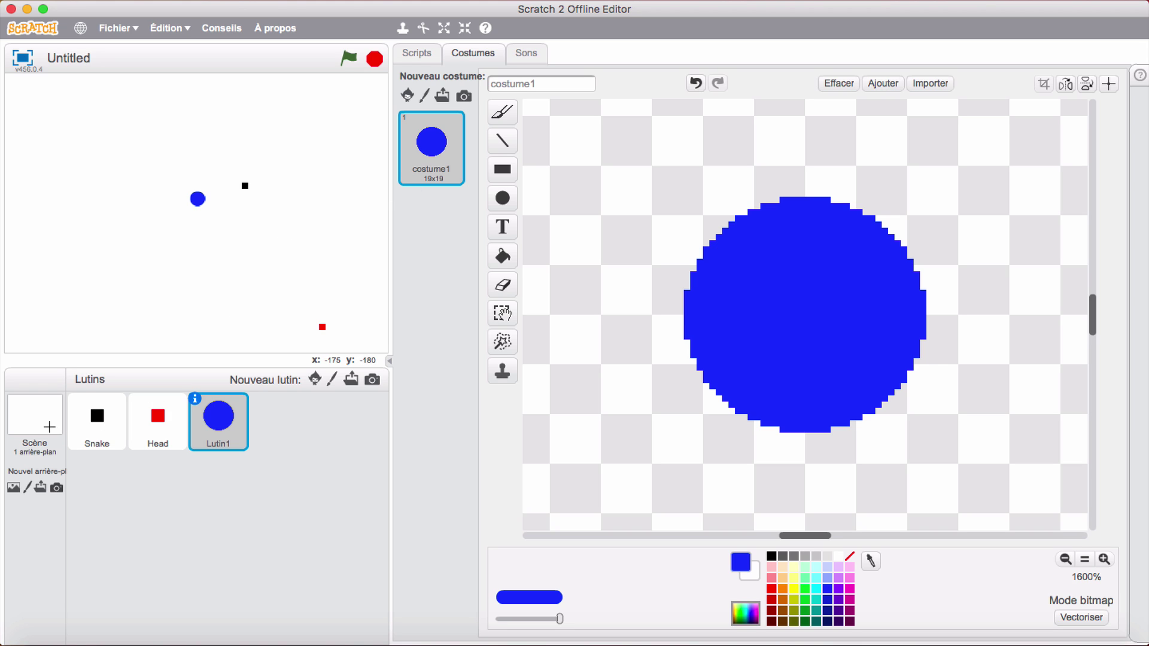
Add the blue sky2 backdrop from the backdrop library to the stage and show the stage's scripts
{"action": "left_click", "coordinate": [13, 487]}
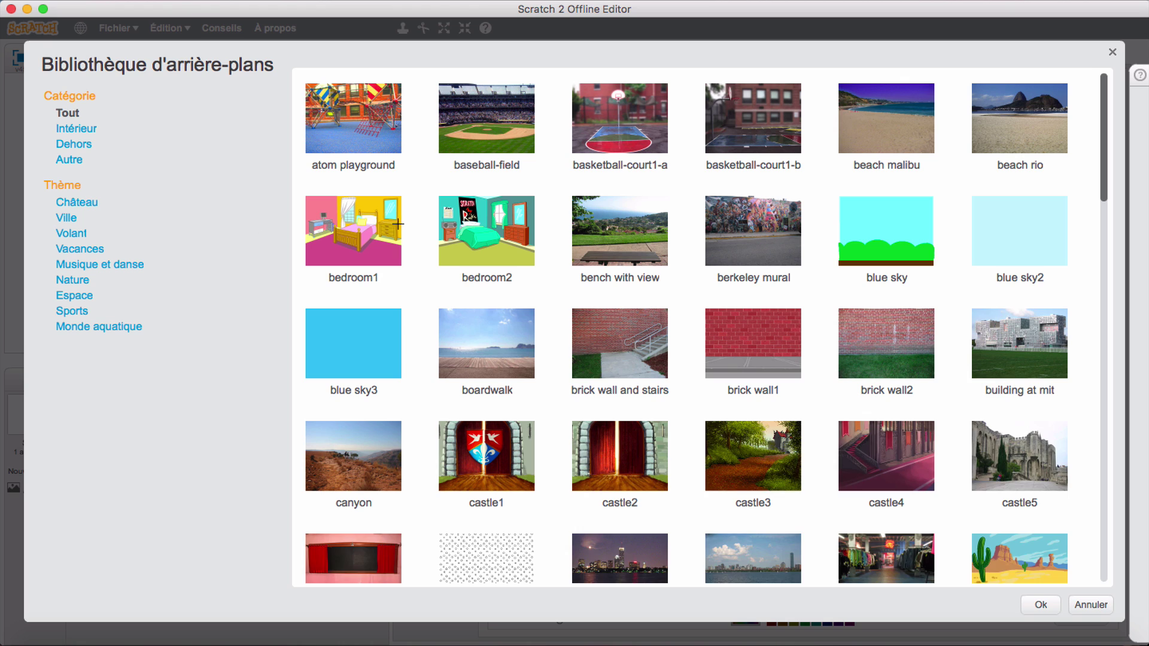
{"action": "double_click", "coordinate": [1013, 238]}
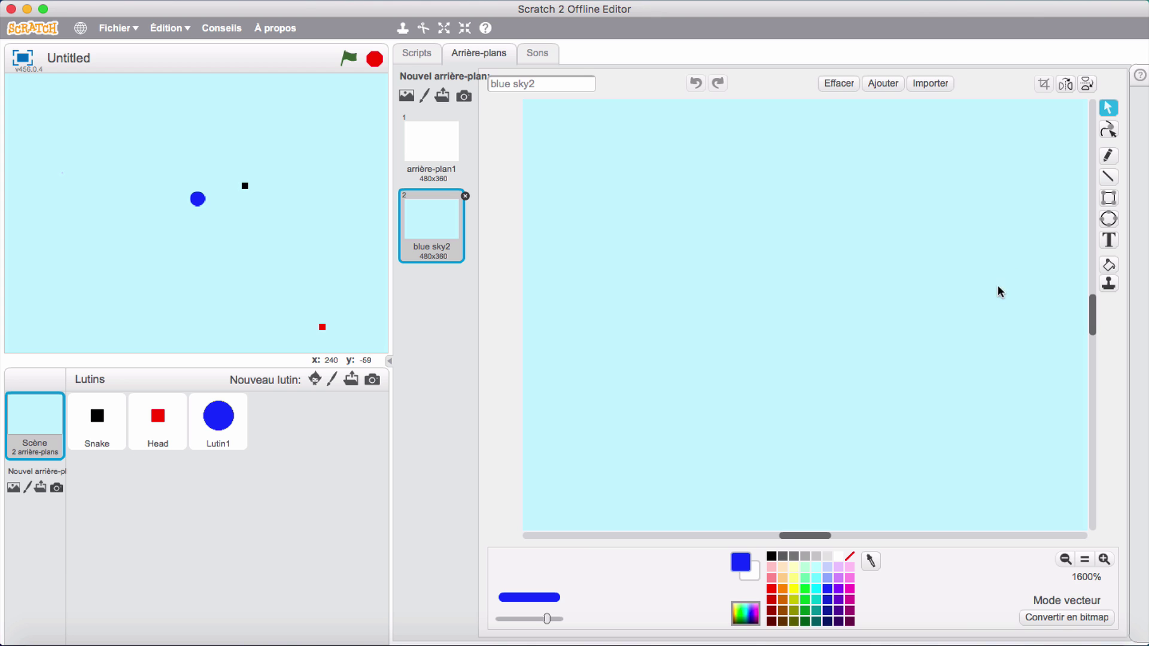
{"action": "left_click", "coordinate": [419, 54]}
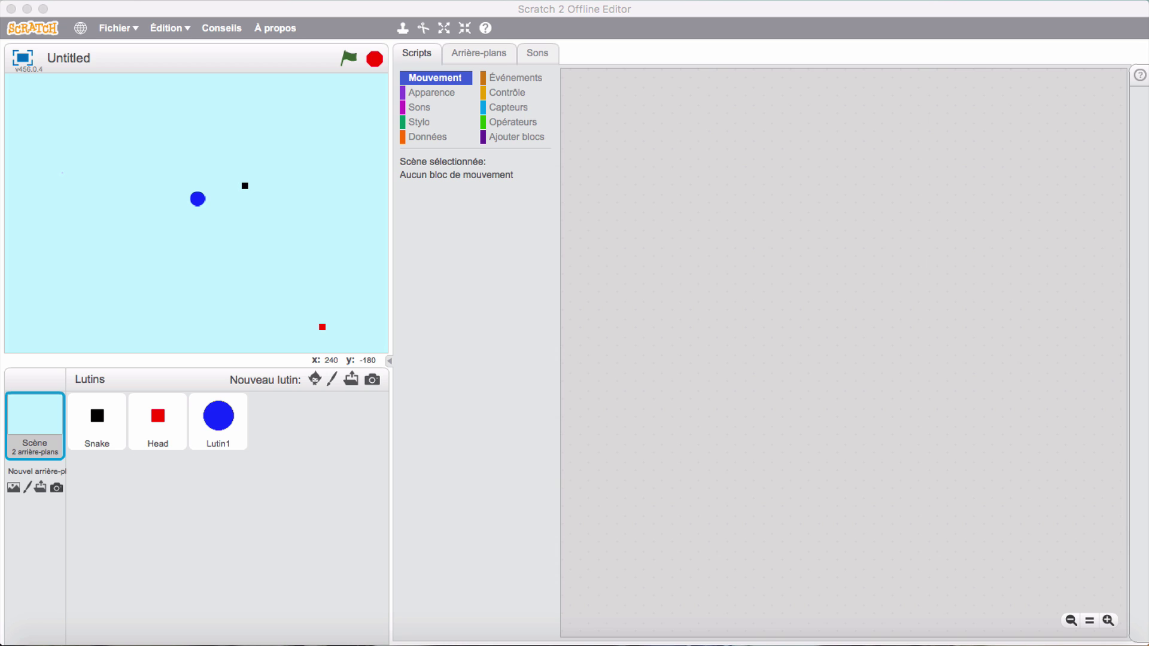
{"action": "left_click", "coordinate": [666, 279]}
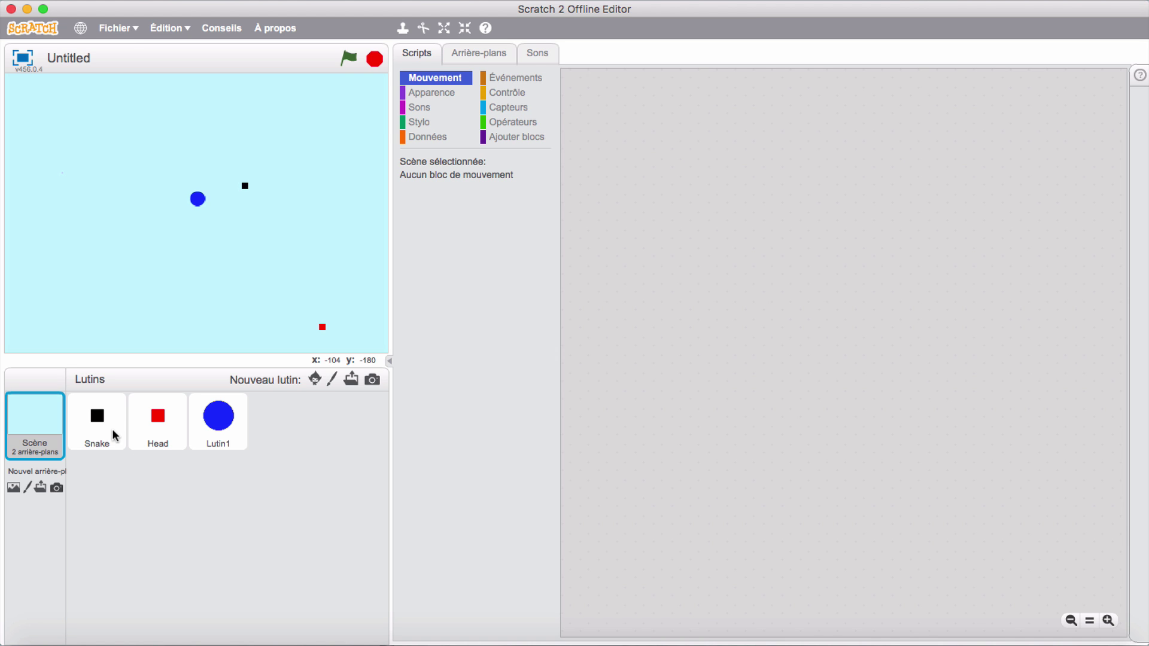
{"action": "left_click", "coordinate": [497, 57]}
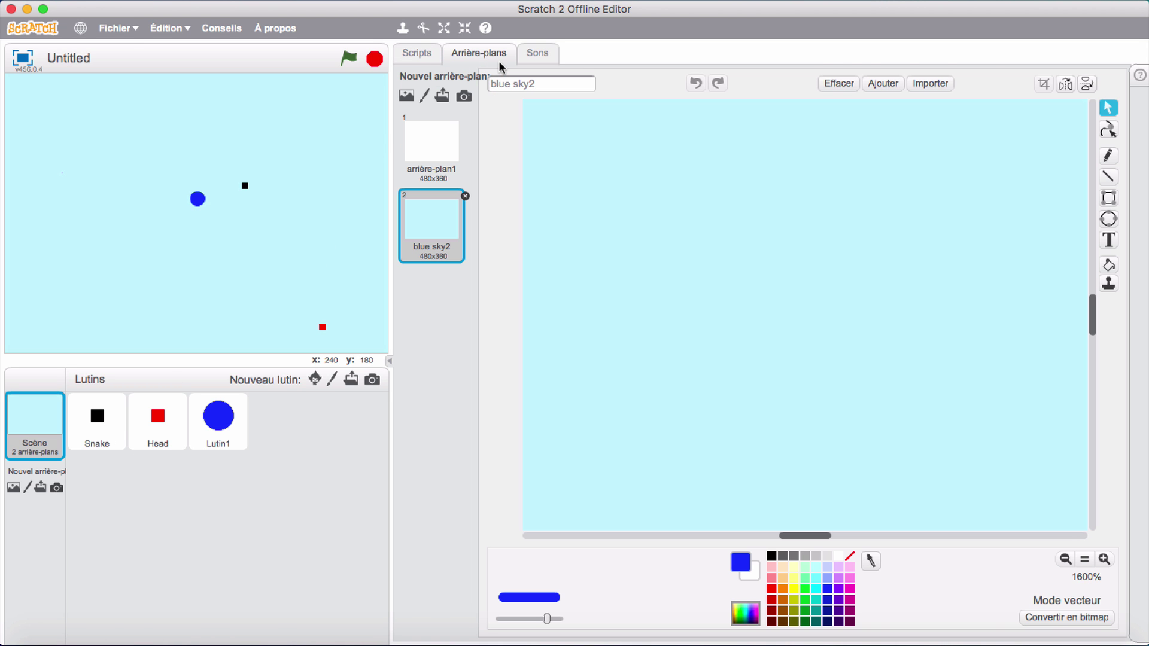
{"action": "left_click", "coordinate": [424, 57]}
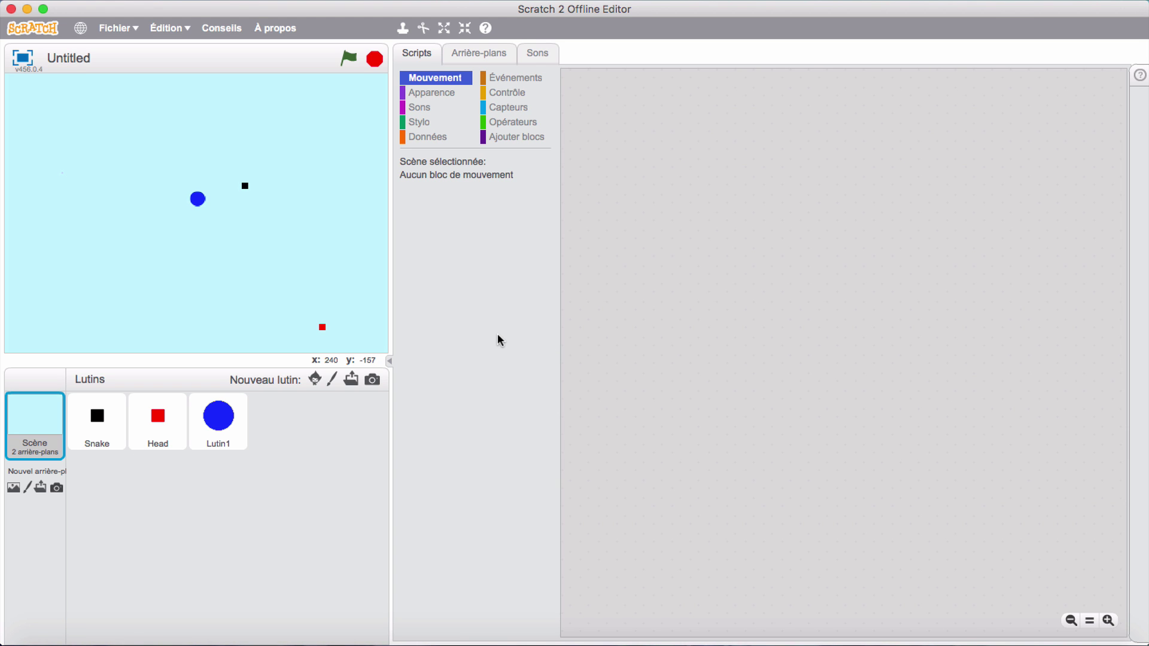
Look at the script areas of the Snake and Head sprites, leaving the Head sprite selected
{"action": "left_click", "coordinate": [106, 428]}
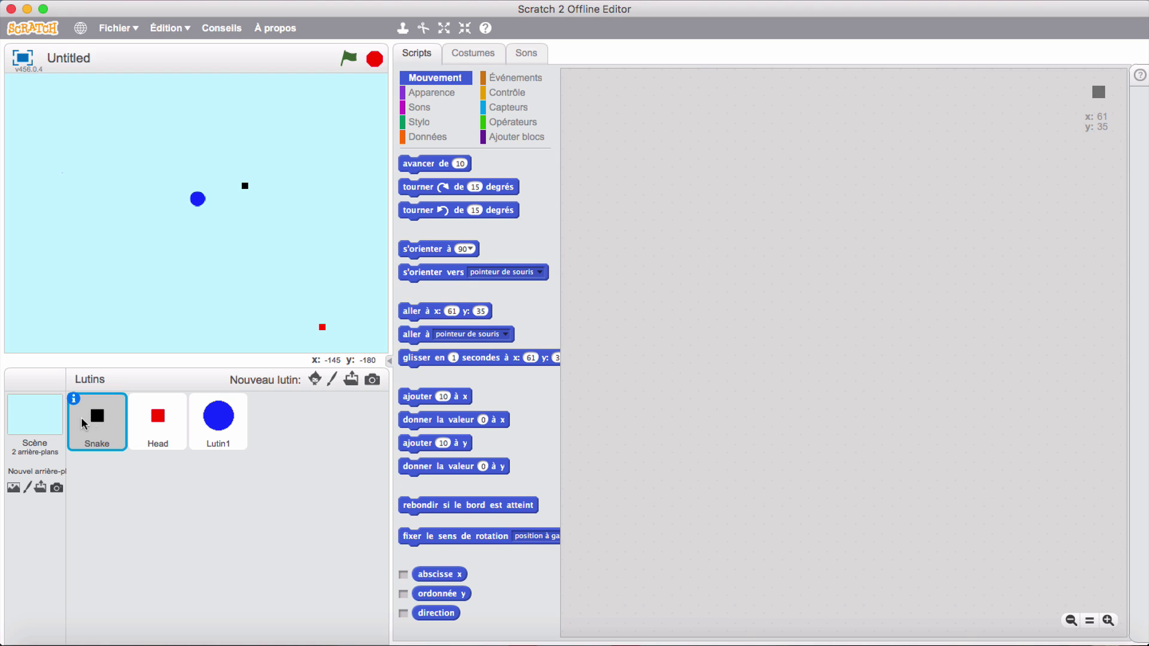
{"action": "left_click", "coordinate": [143, 419]}
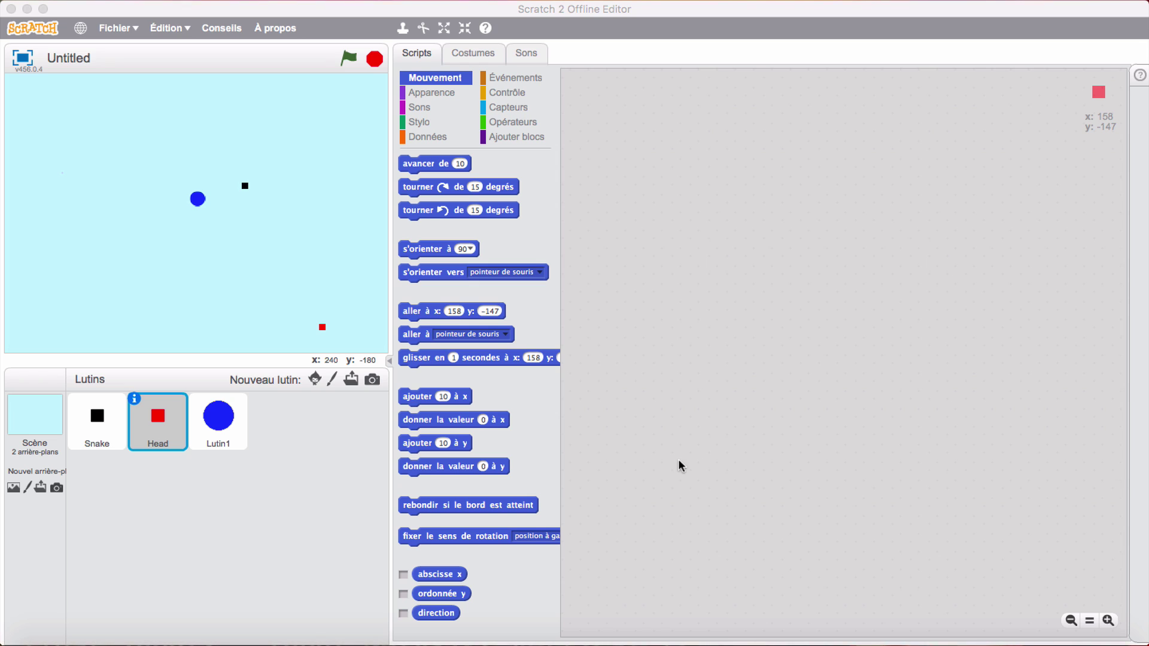
{"action": "left_click", "coordinate": [135, 465]}
{"action": "left_click", "coordinate": [101, 432]}
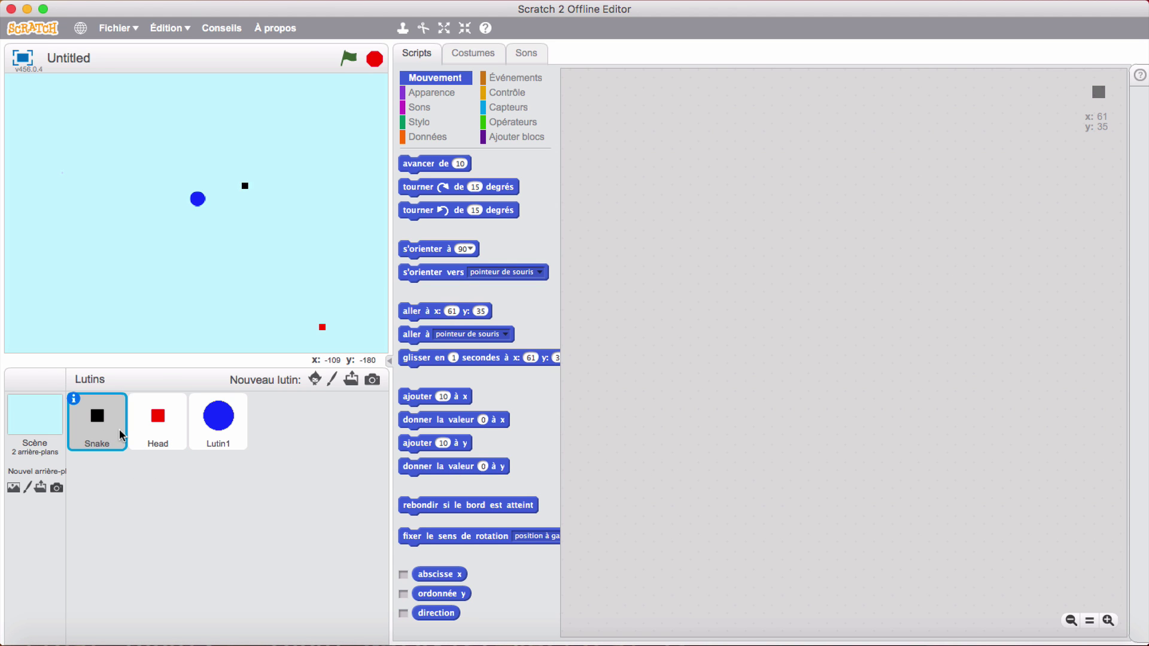
{"action": "left_click", "coordinate": [143, 422]}
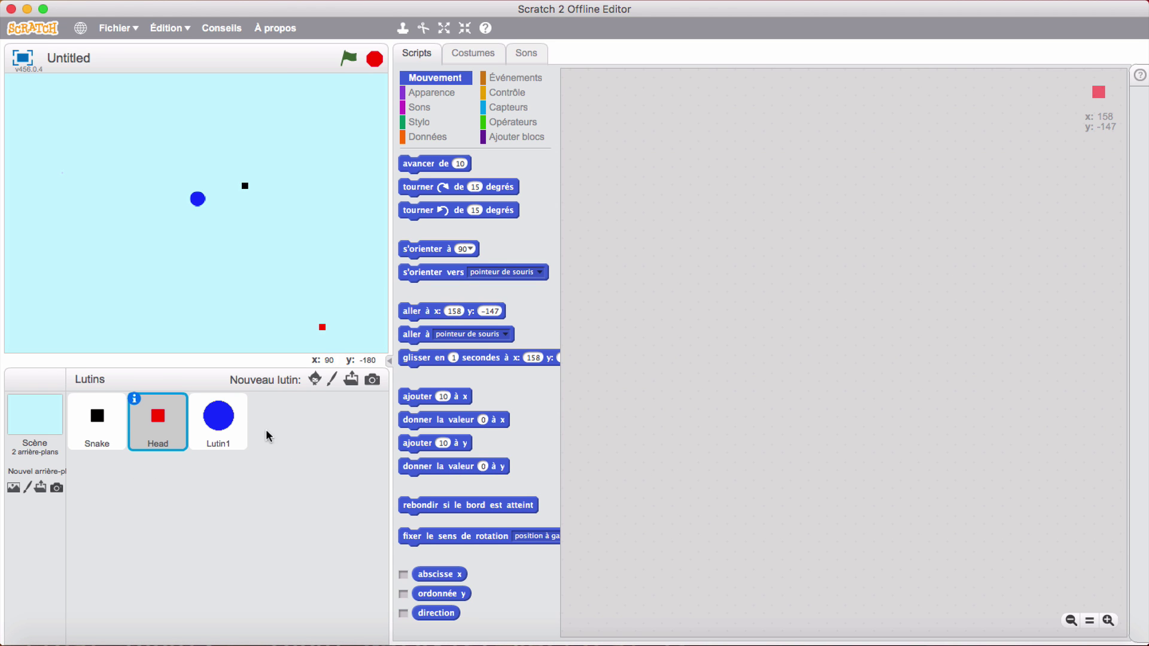